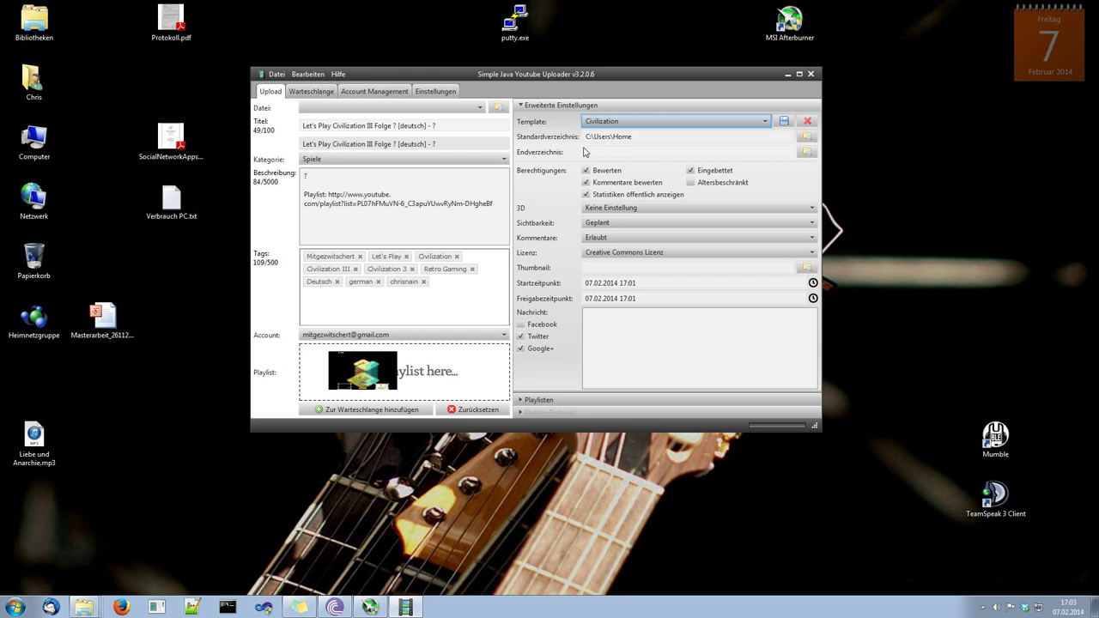
Load the Jagged Allience 2 1.13 template into the upload form.
left_click_drag(608, 80, 583, 89)
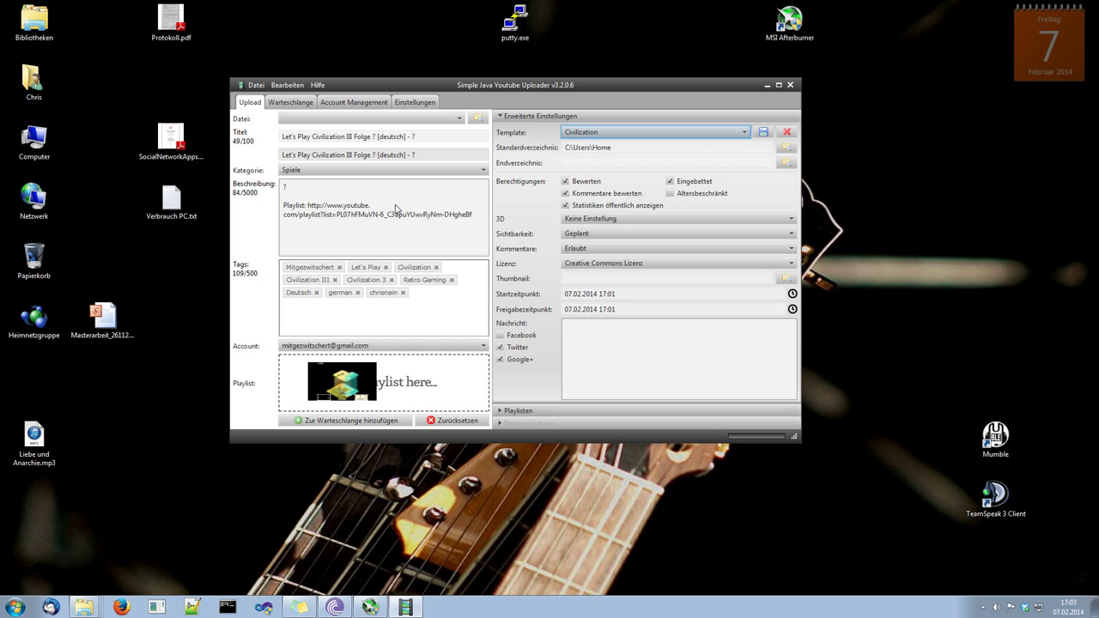
left_click(709, 135)
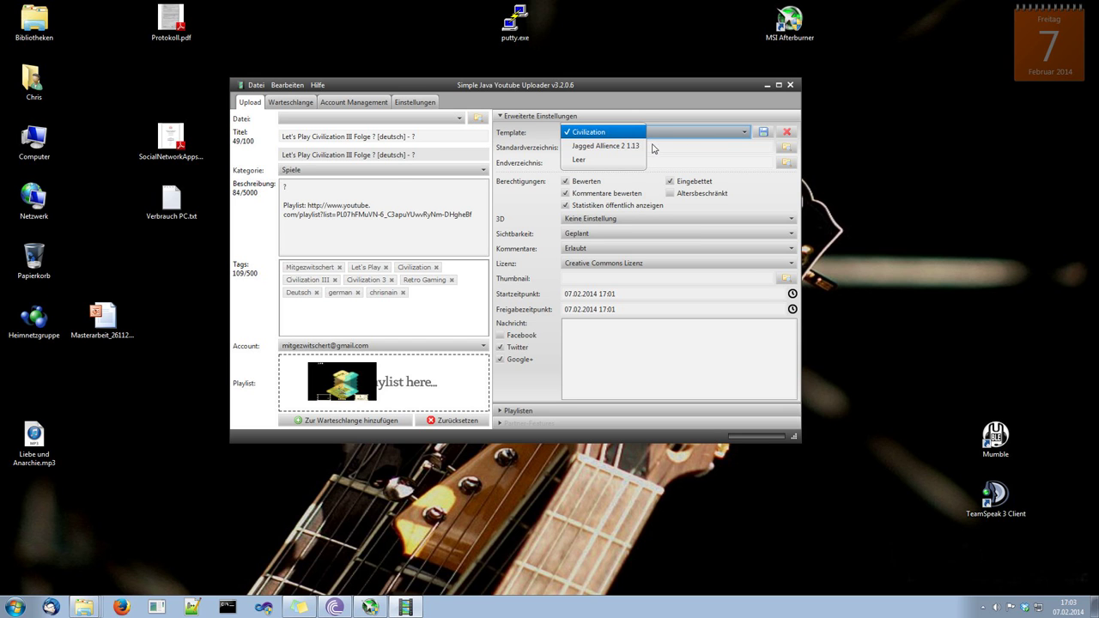
left_click(611, 148)
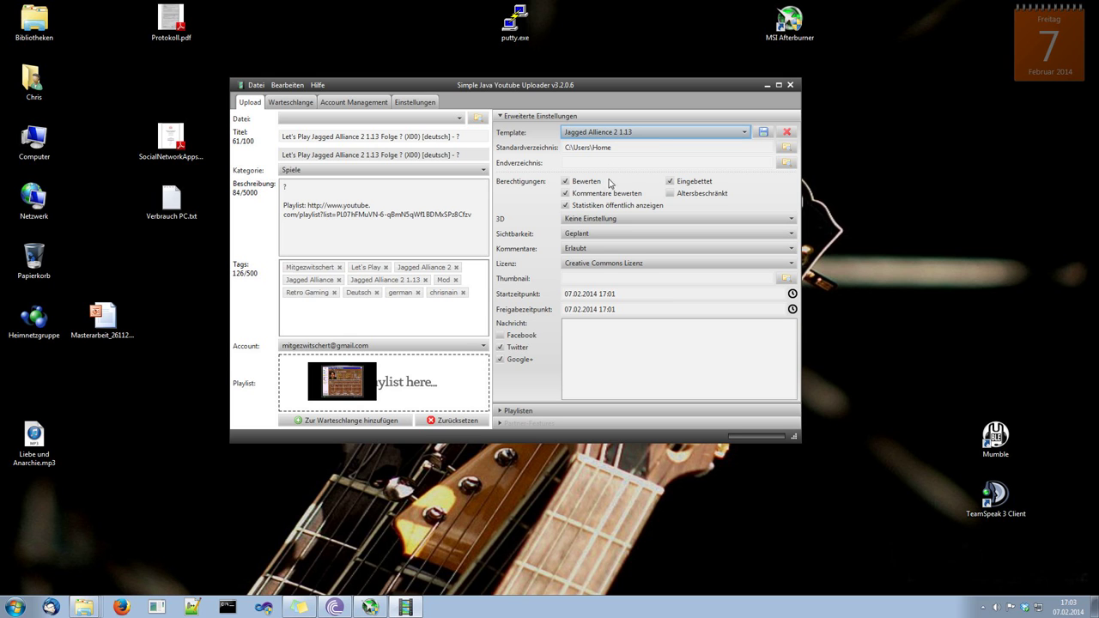
Examine the question-mark placeholders in the template's description and title, and the release date and time field.
left_click(360, 192)
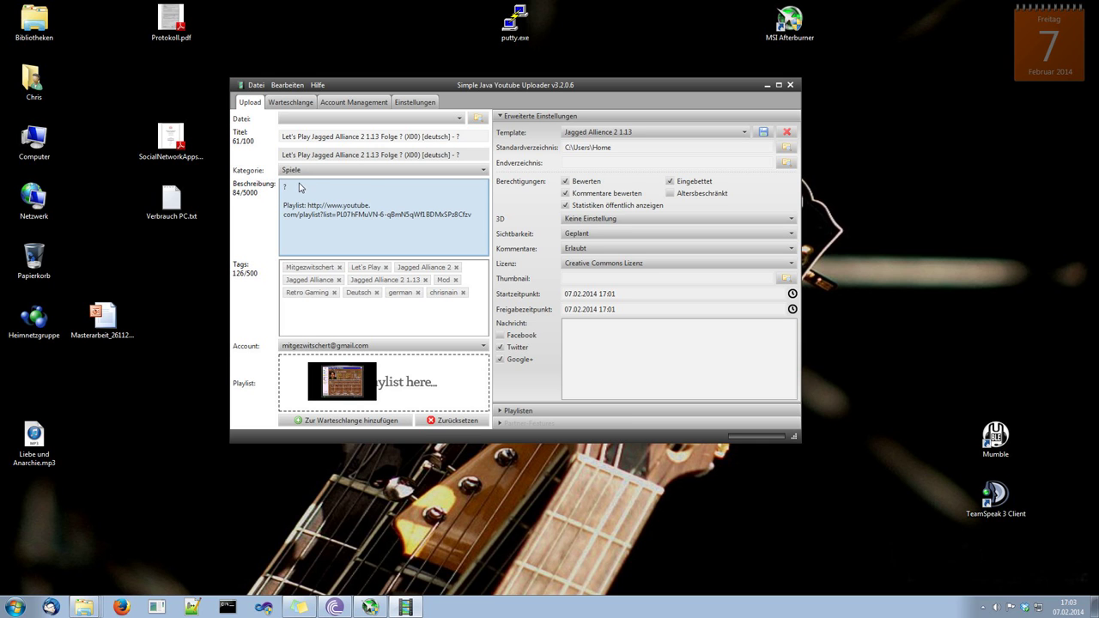
left_click_drag(279, 187, 291, 189)
left_click(402, 140)
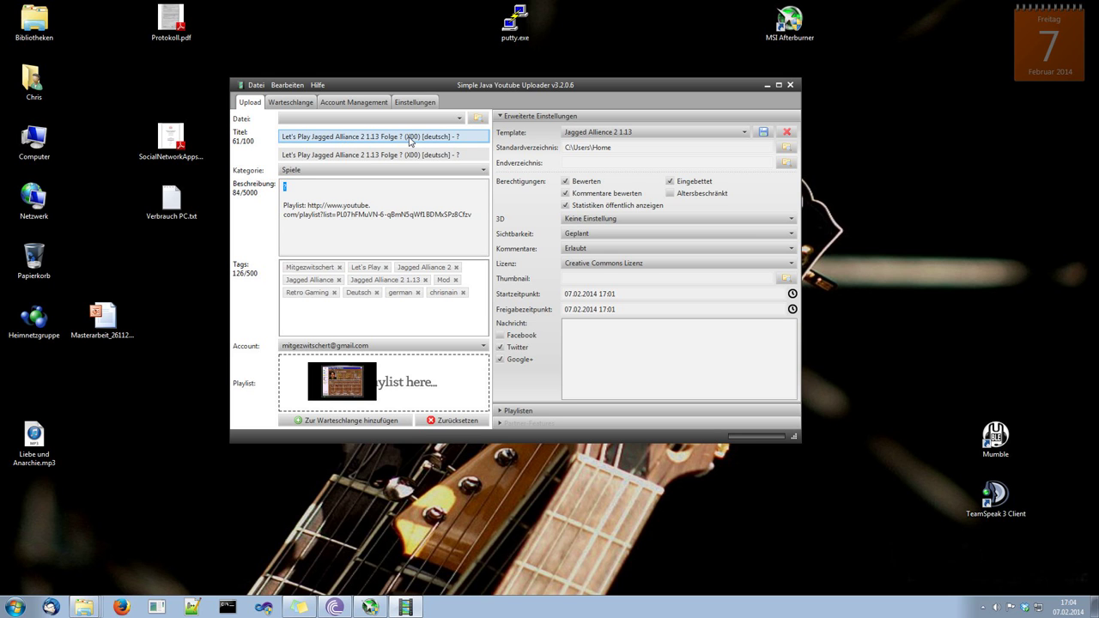
double_click(457, 138)
left_click(407, 197)
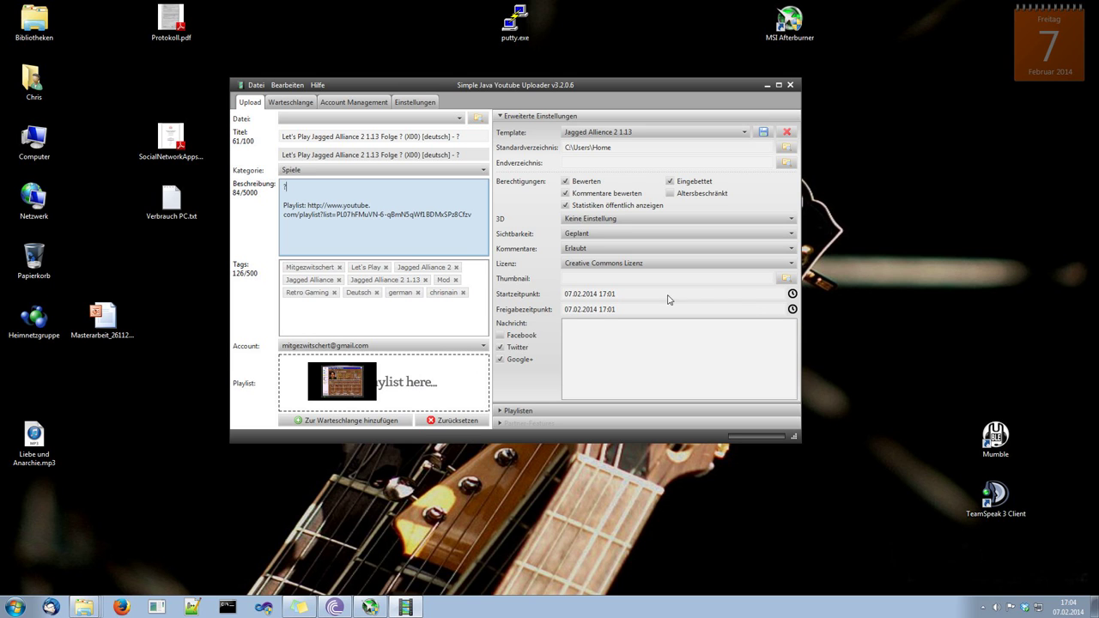
left_click(759, 310)
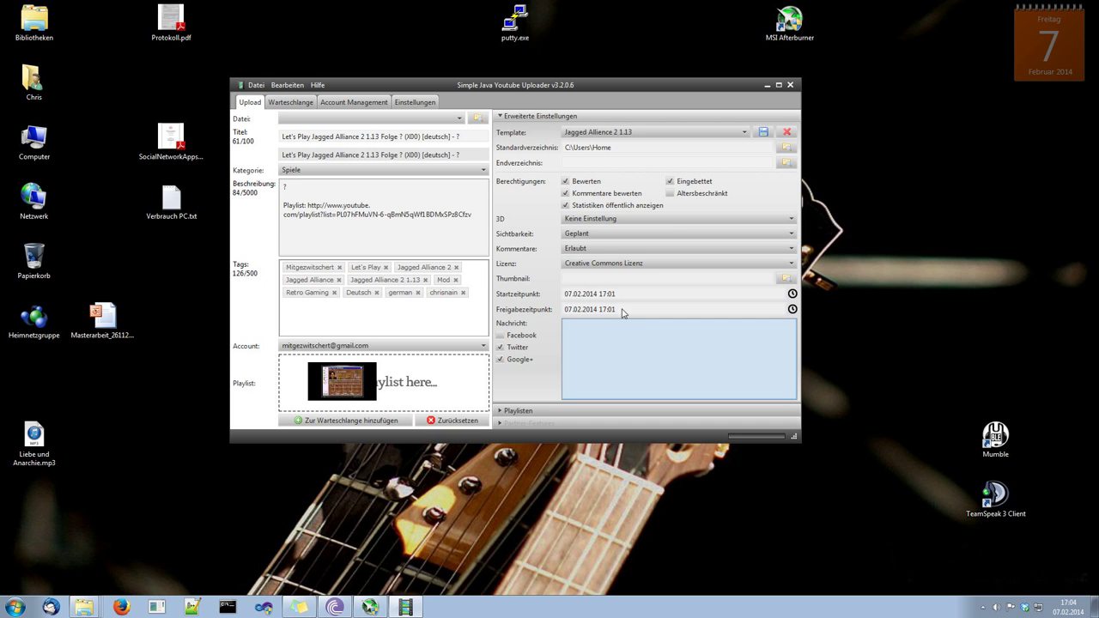
left_click_drag(614, 310, 579, 311)
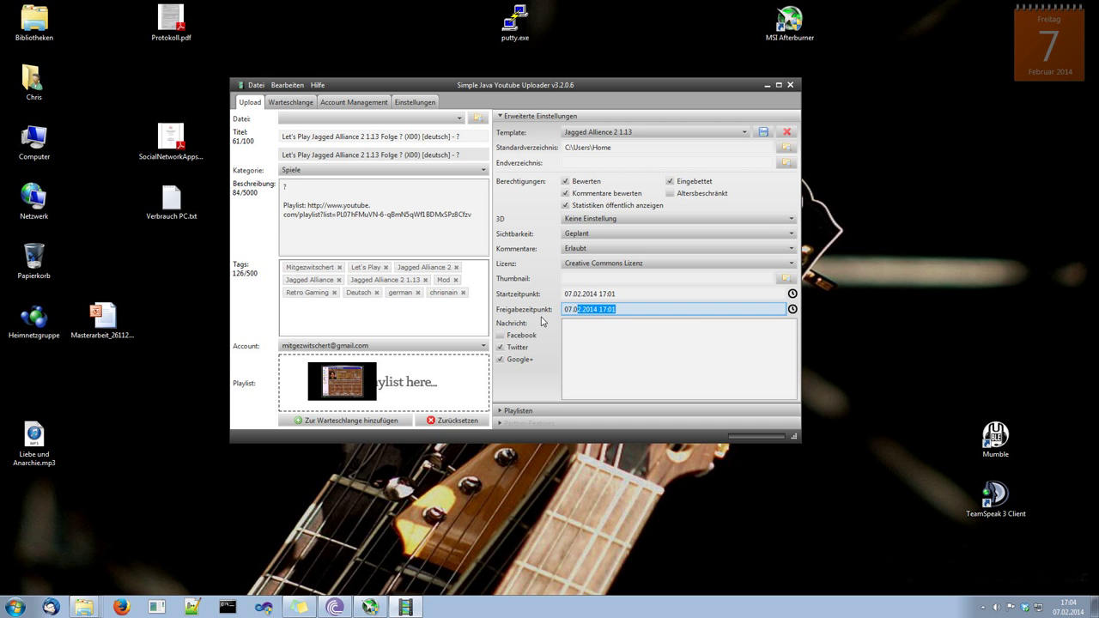
left_click(564, 324)
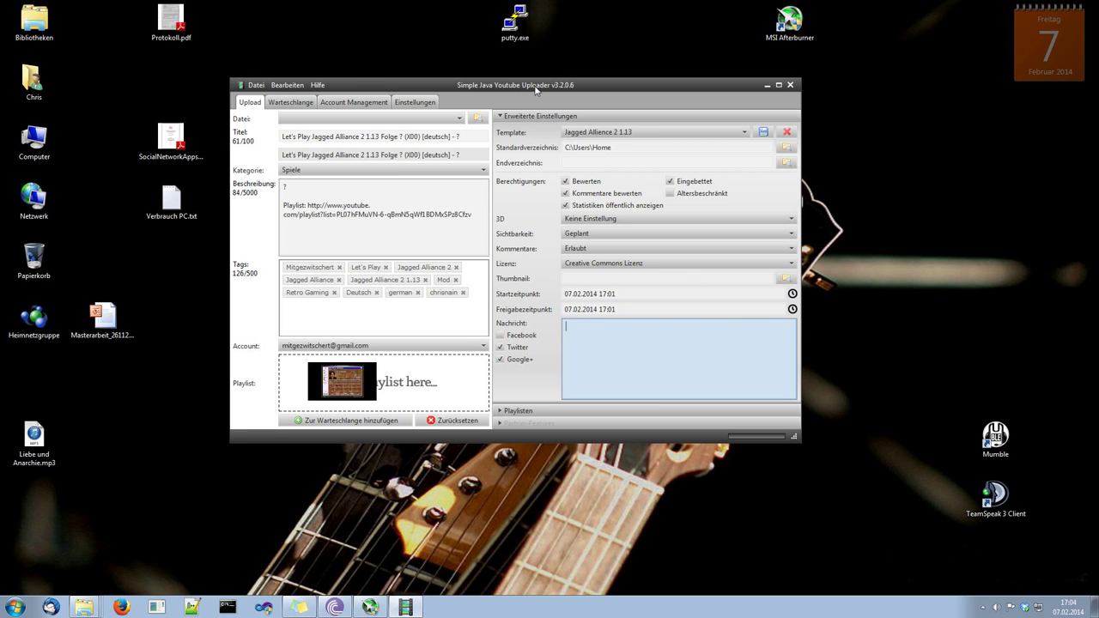
mouse_move(531, 85)
left_mouse_down()
mouse_move(517, 79)
mouse_move(527, 96)
left_mouse_up()
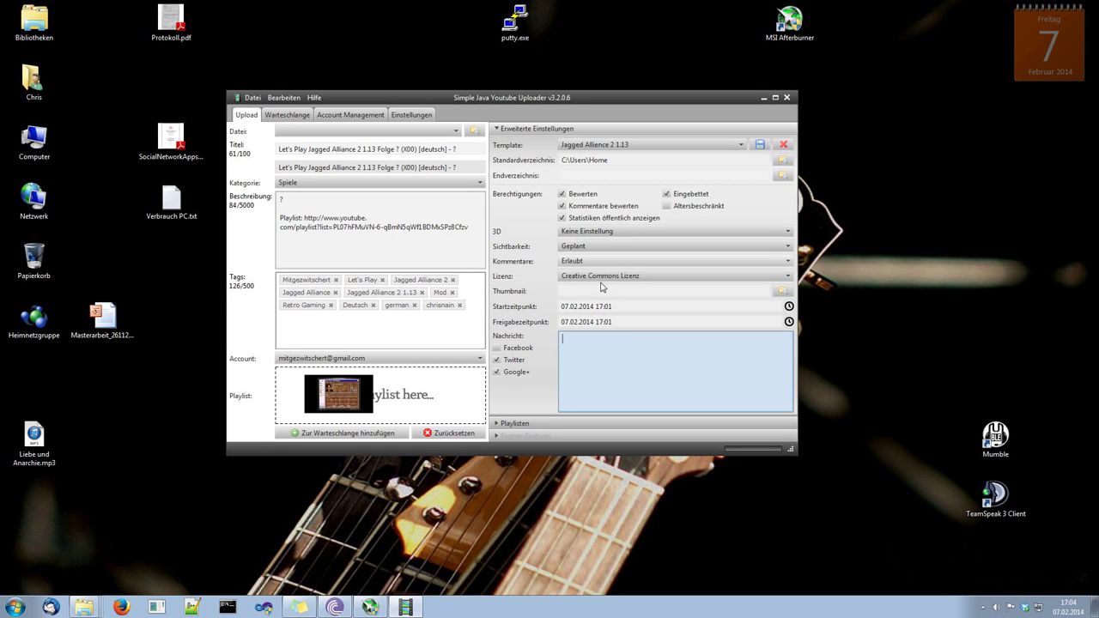
left_click(624, 326)
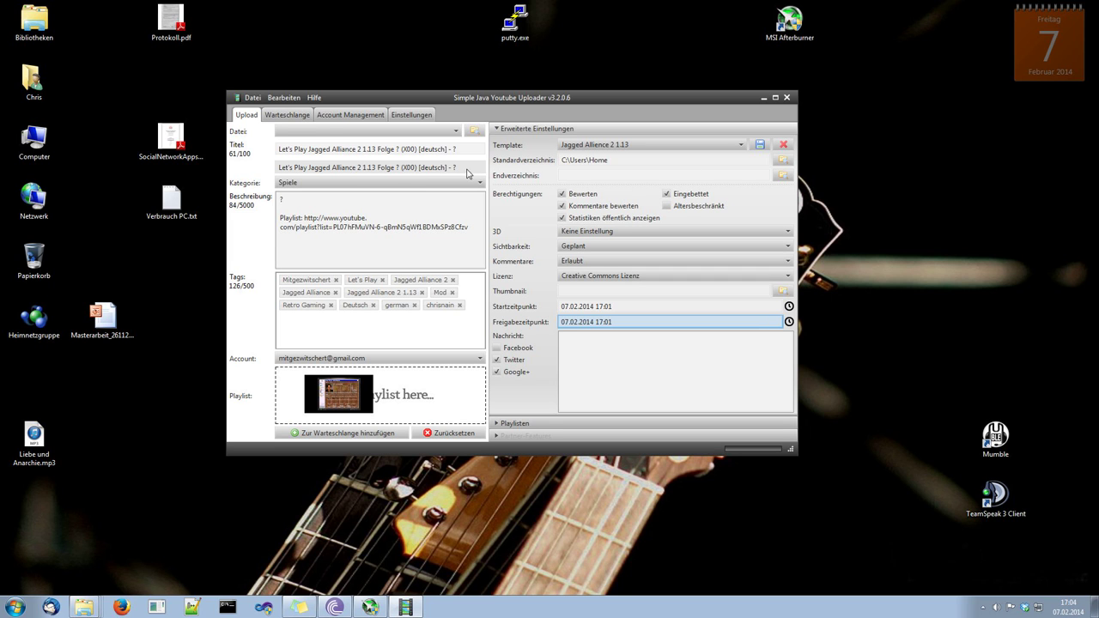
Review the account management, the general program settings and the available playlists.
left_click(354, 116)
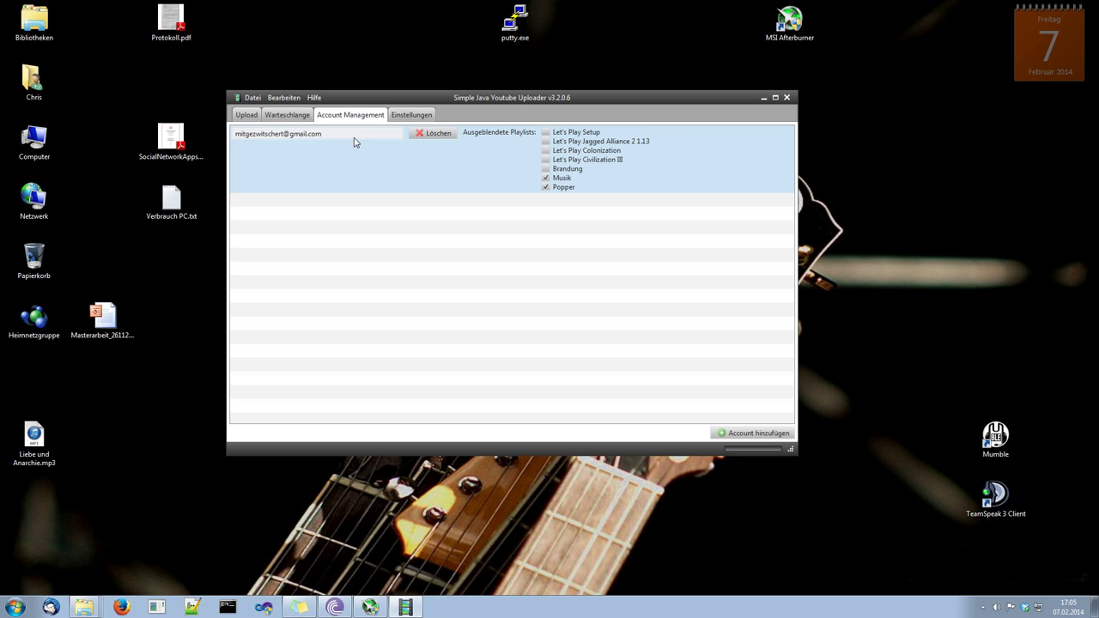
left_click(395, 120)
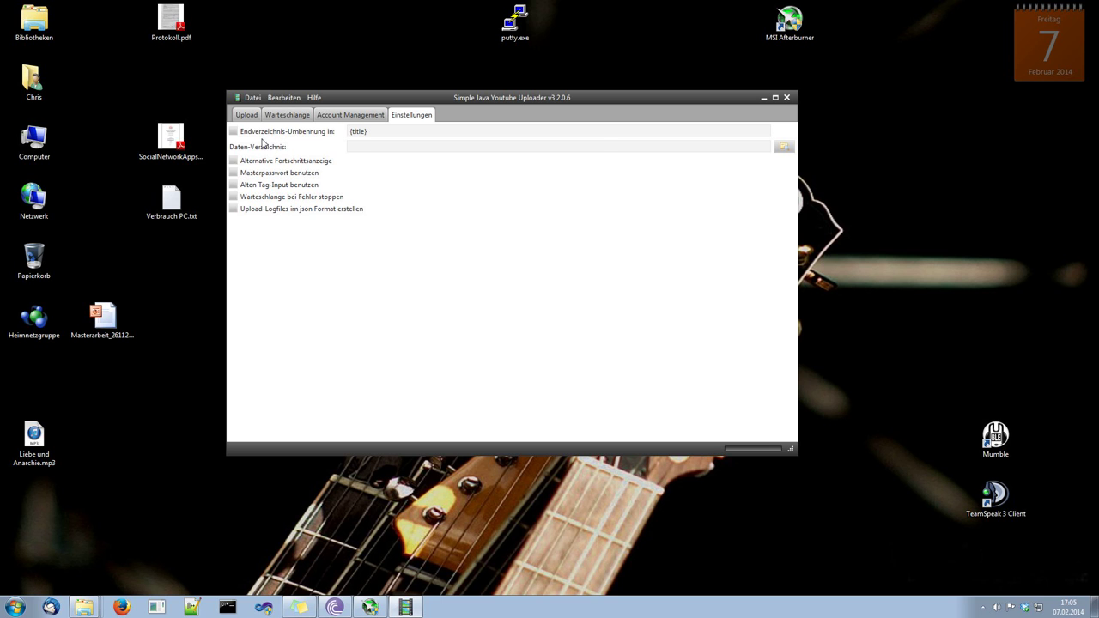
left_click(249, 118)
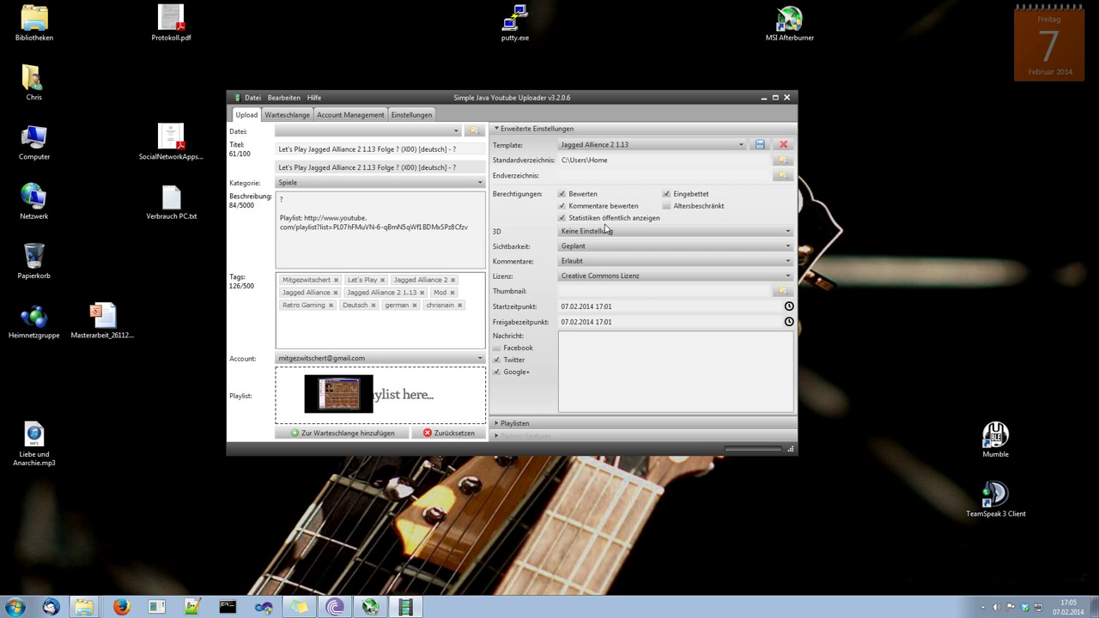
left_click(518, 424)
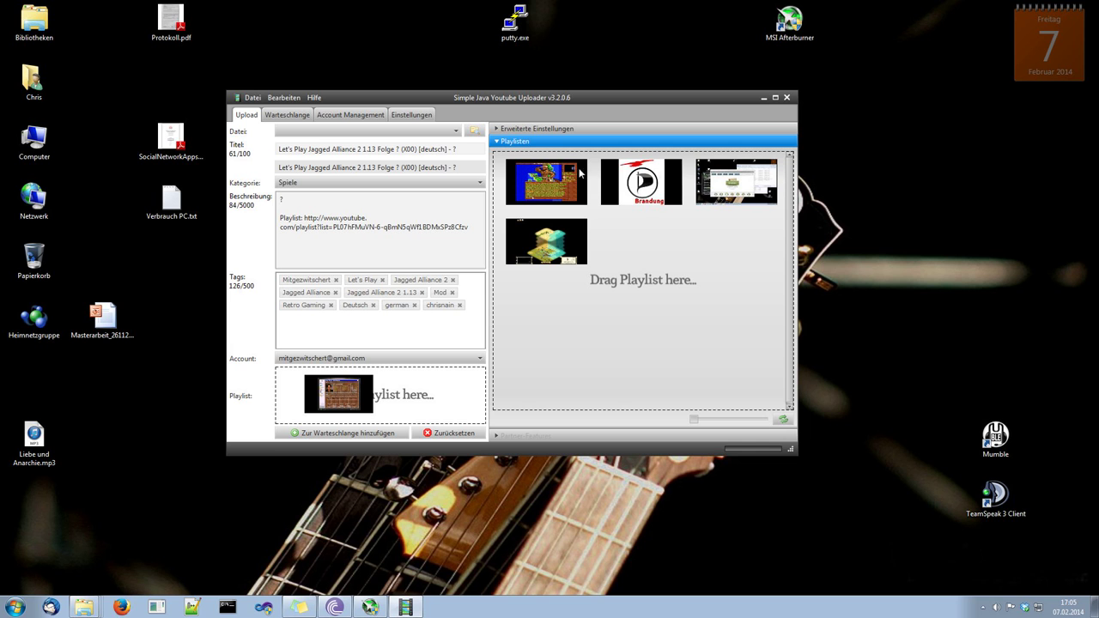
left_click(555, 131)
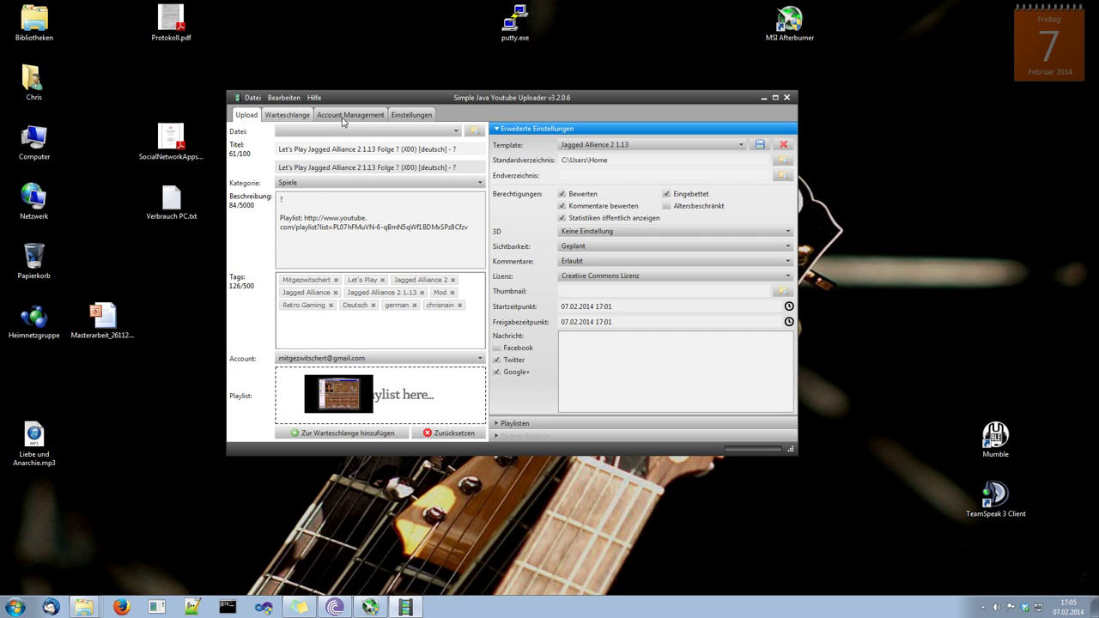
Add a new template named "blup" and load it into the upload form.
left_click(286, 98)
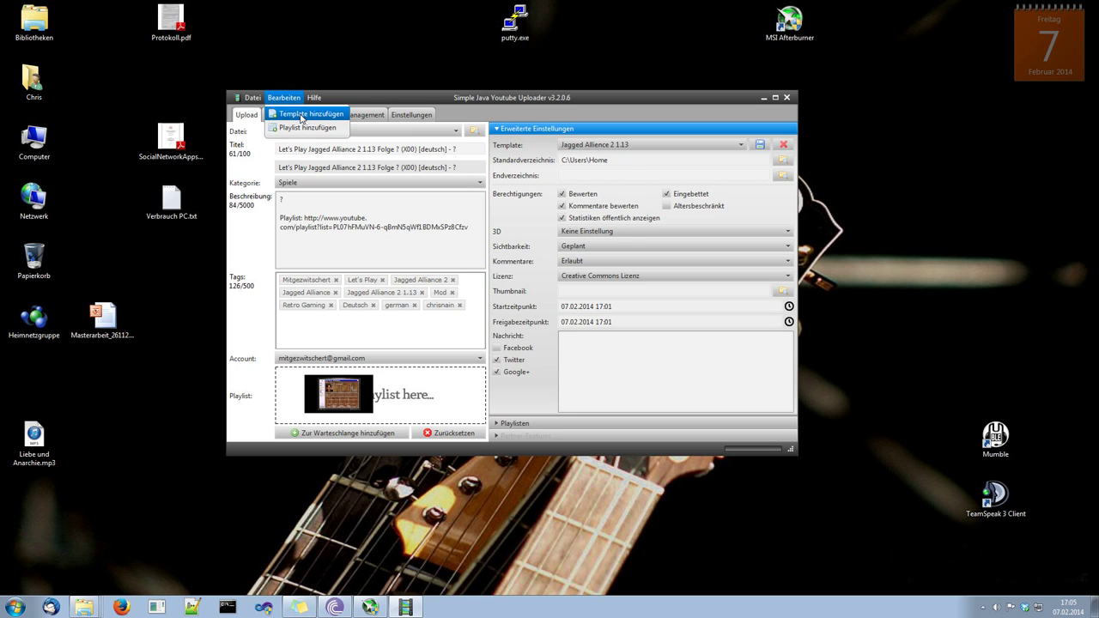
left_click(301, 118)
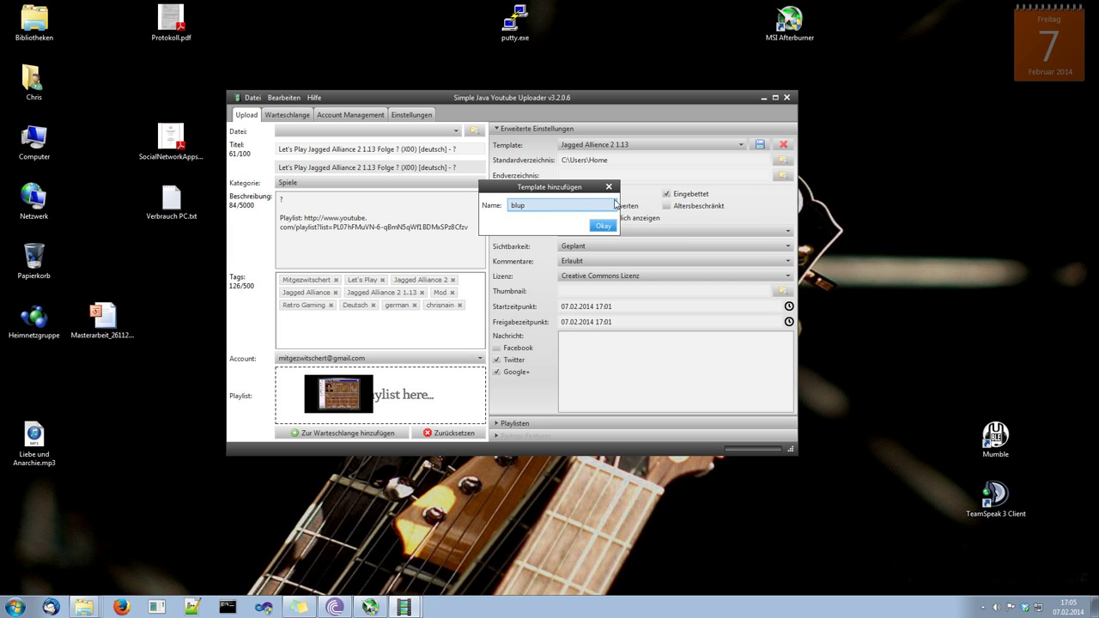
left_click(602, 226)
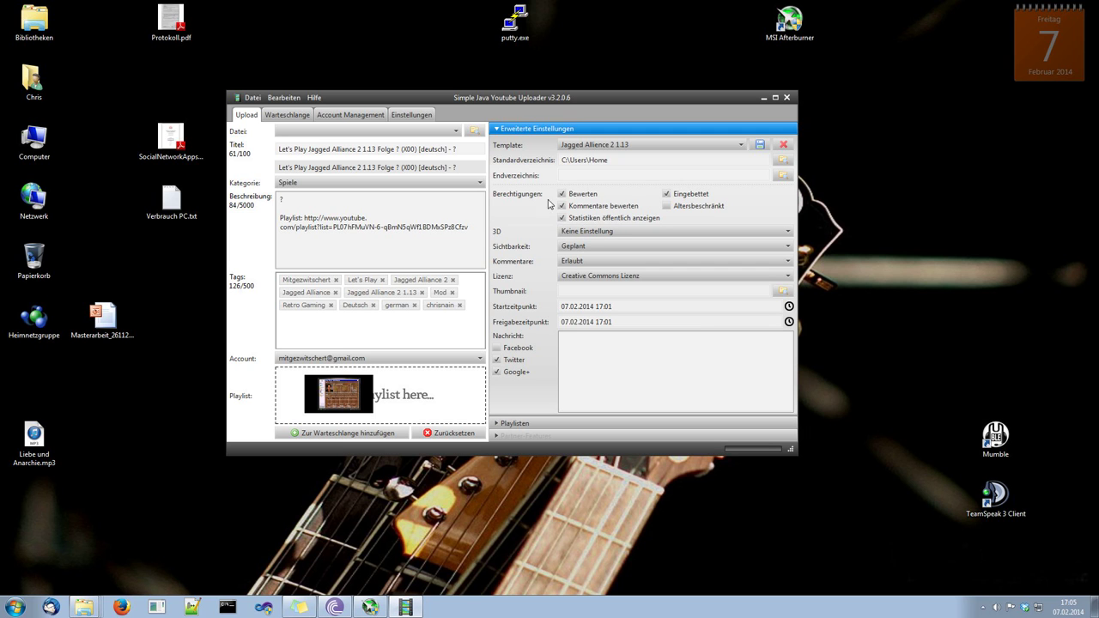
left_click(640, 148)
left_click(611, 186)
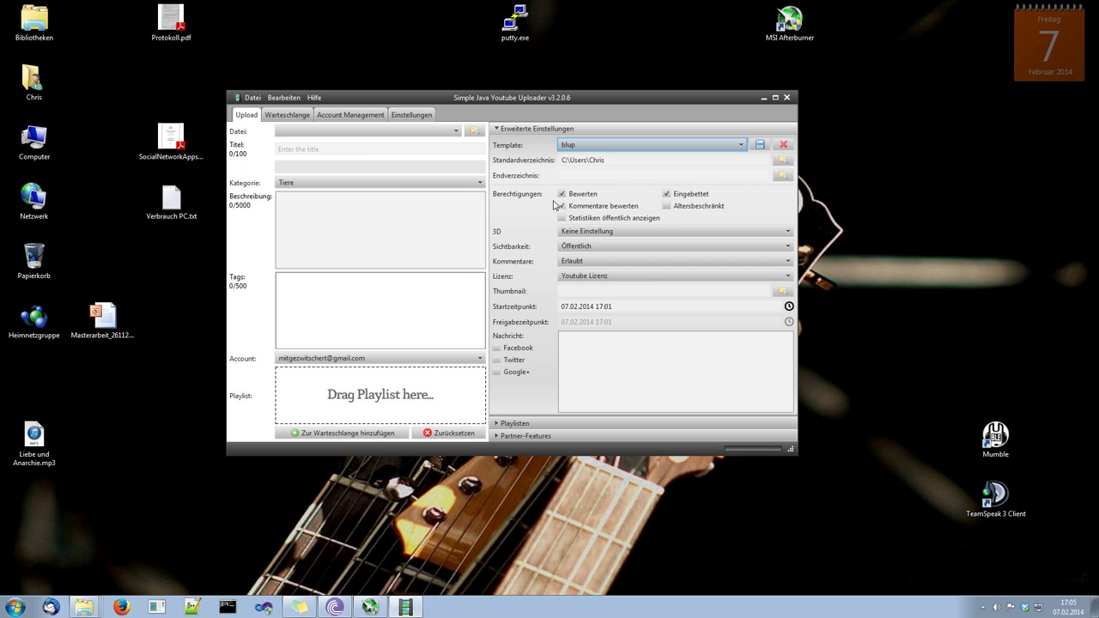
Choose Prod_Tonvergleich.avi from the Aufnahmen folder on drive E: as the video file to upload.
left_click(379, 153)
left_click(435, 135)
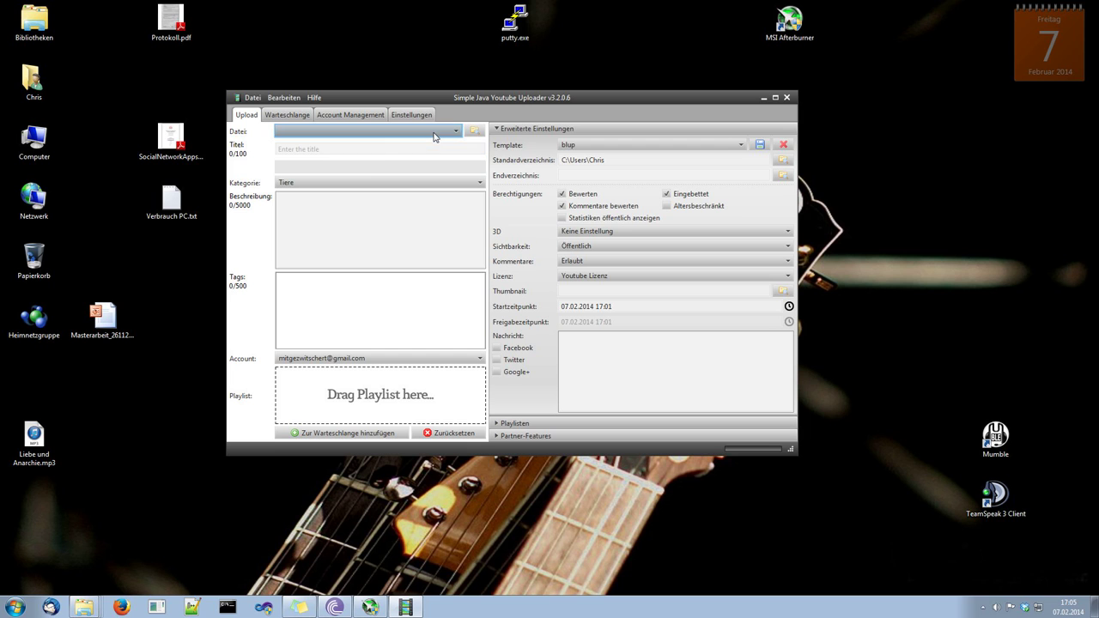
left_click(373, 155)
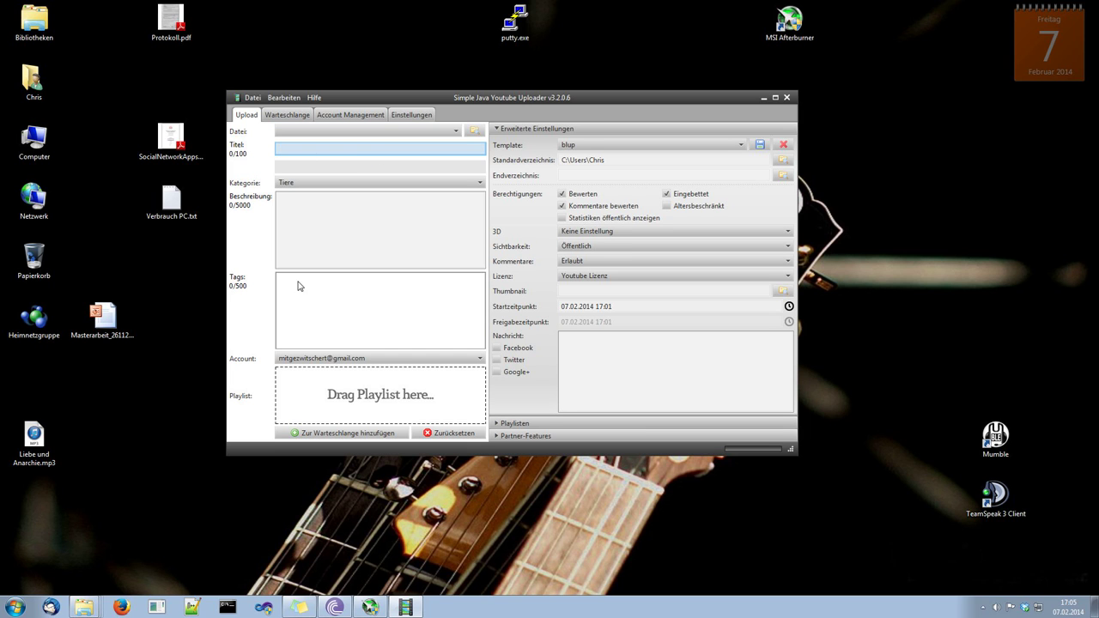
left_click(472, 132)
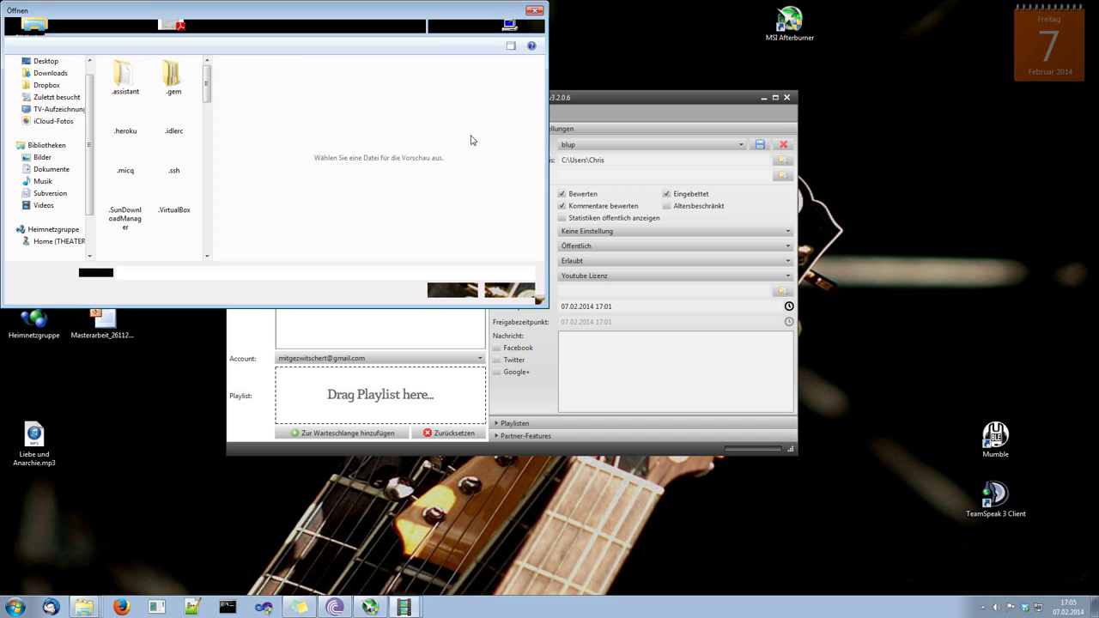
left_click_drag(272, 16, 311, 60)
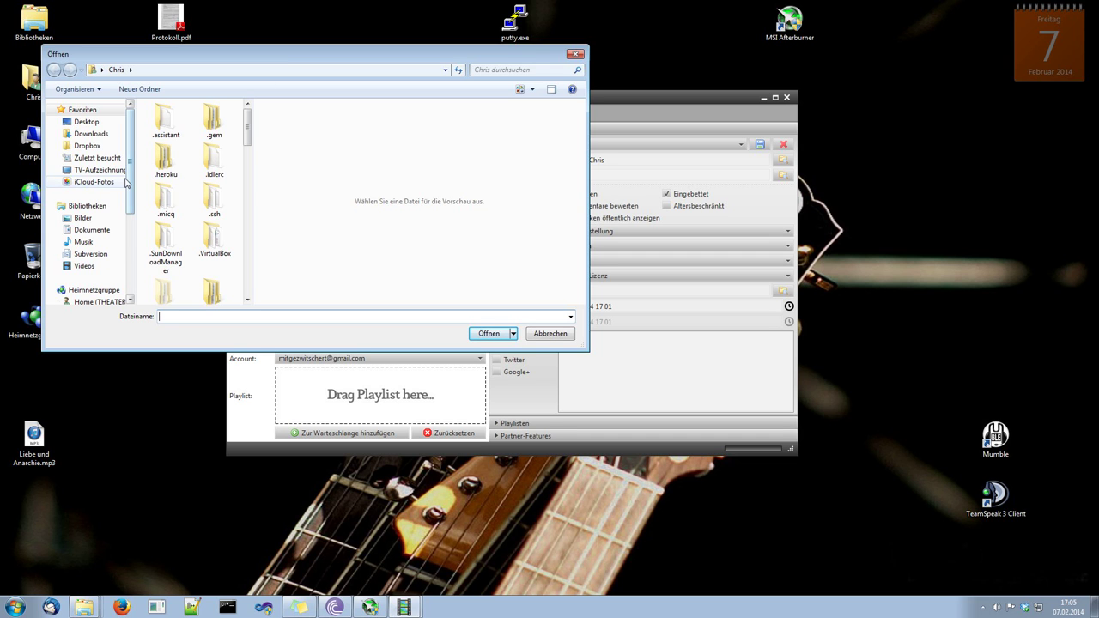
scroll(124, 240, "down", 3)
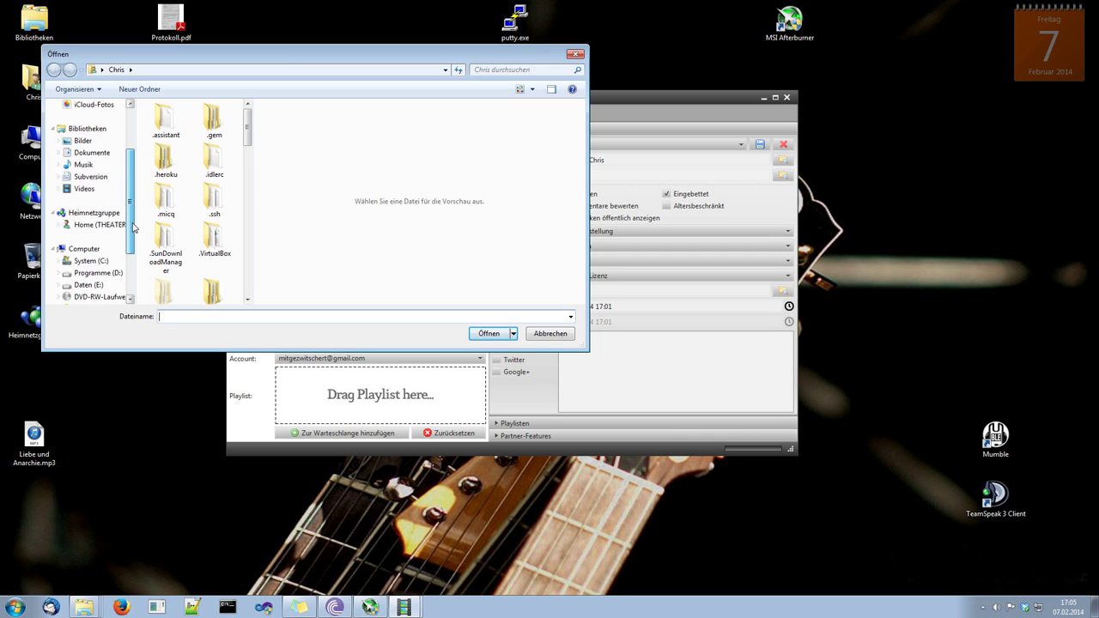
left_click(87, 272)
left_click(154, 139)
double_click(155, 137)
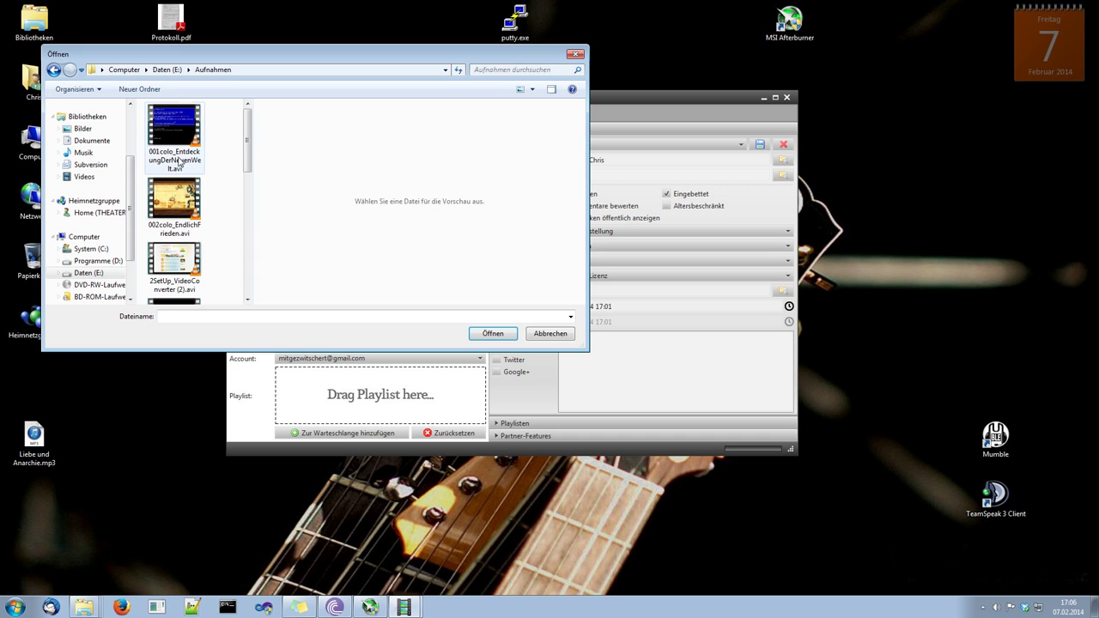
left_click_drag(246, 148, 241, 274)
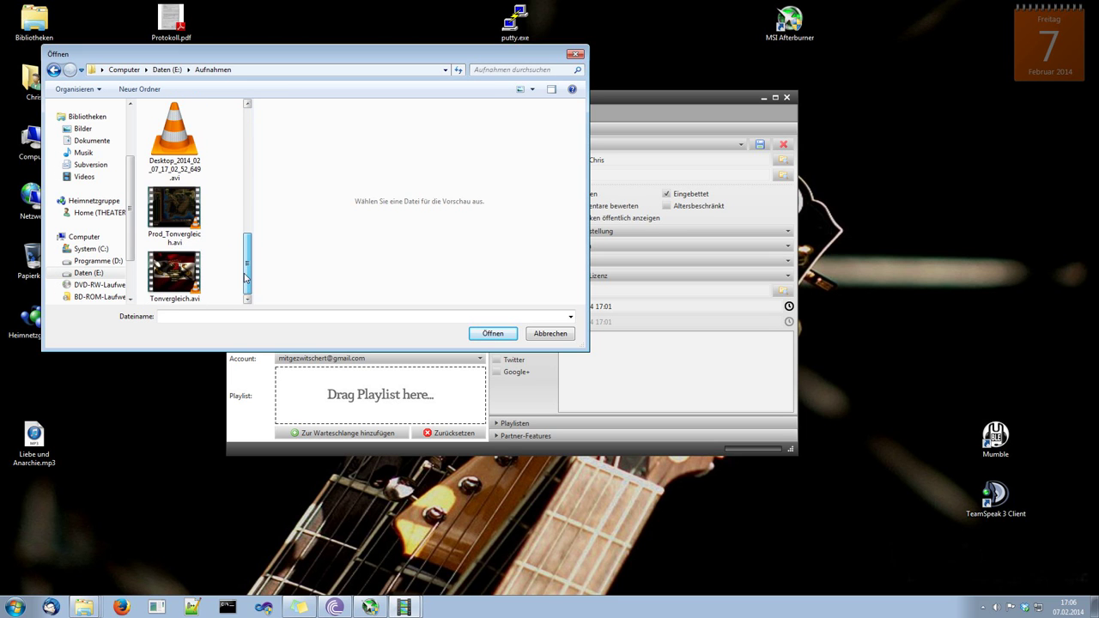
double_click(174, 215)
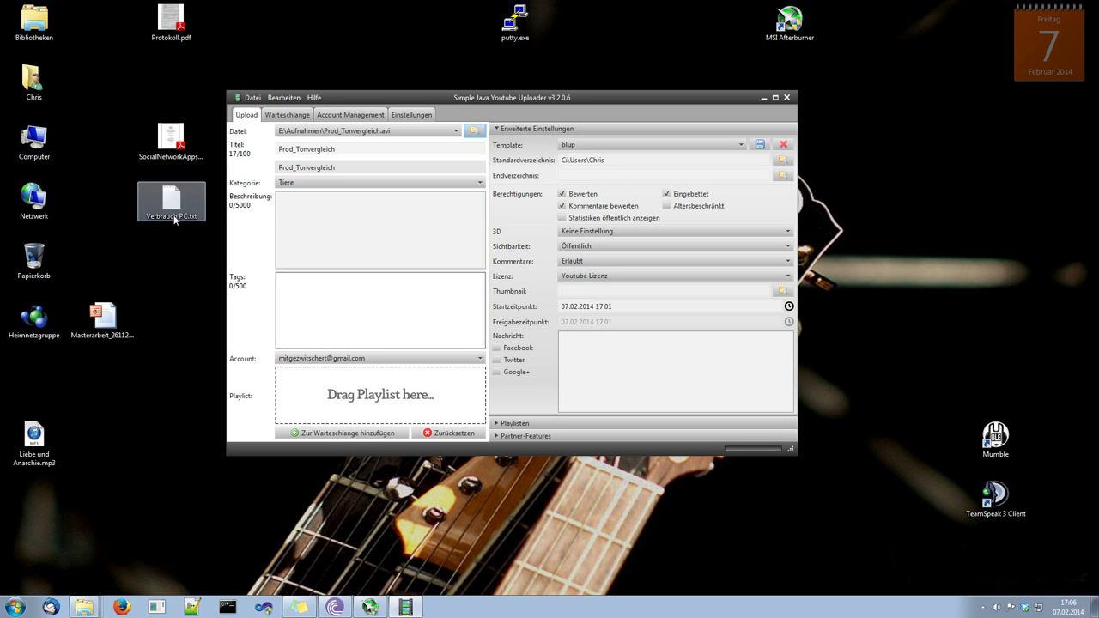
Set the category to Spiele and the description to "Dies ist ein lustiger Tonvergleich für die Aufnahmelautstärke in Jagged Alliance 2 Mod 1.13".
left_click(476, 183)
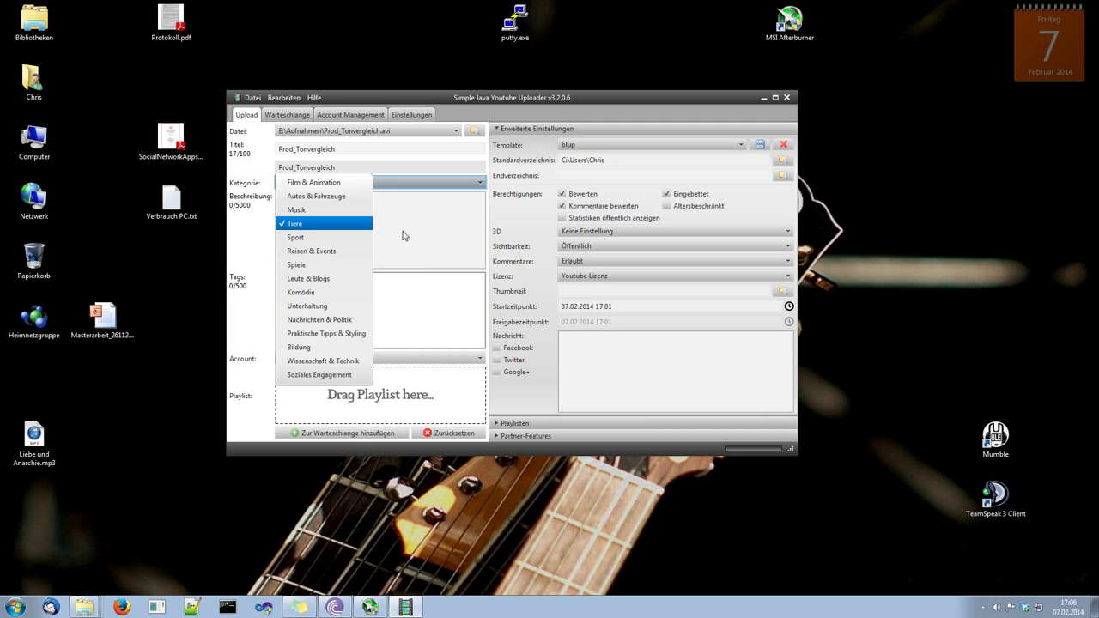
left_click(293, 266)
left_click(369, 239)
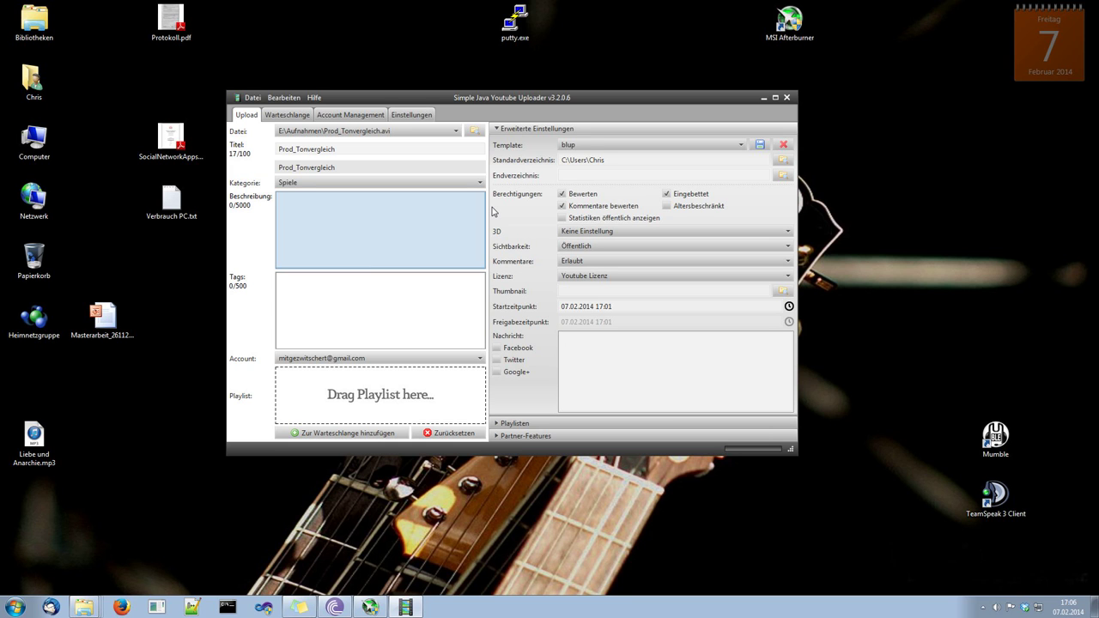
type("Dies ist ein")
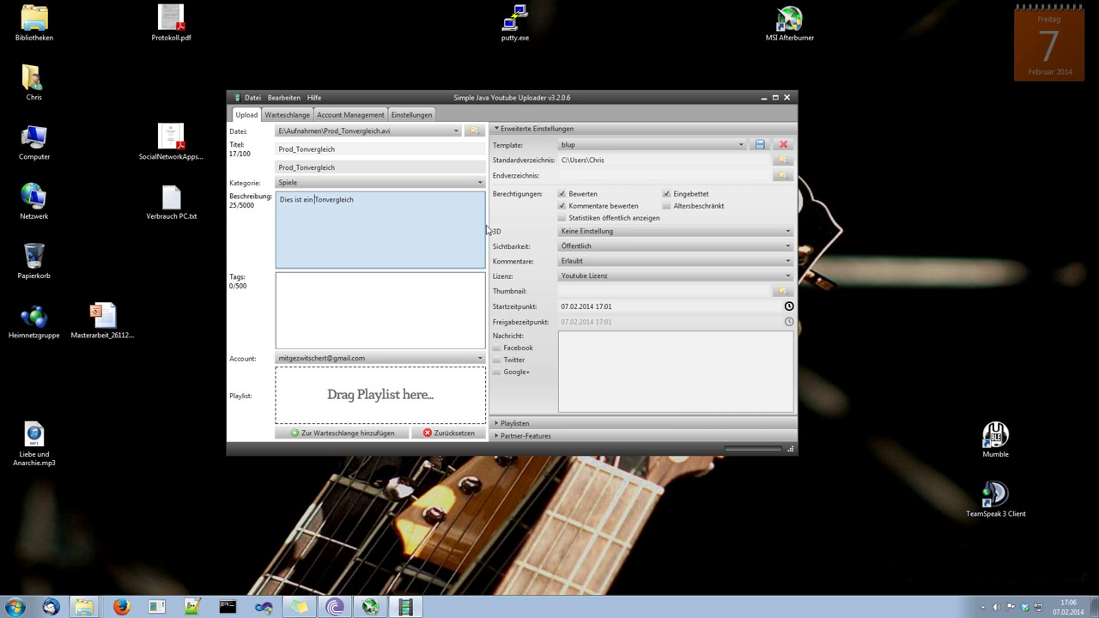
type("lustiger")
type("tstärke in Jagged")
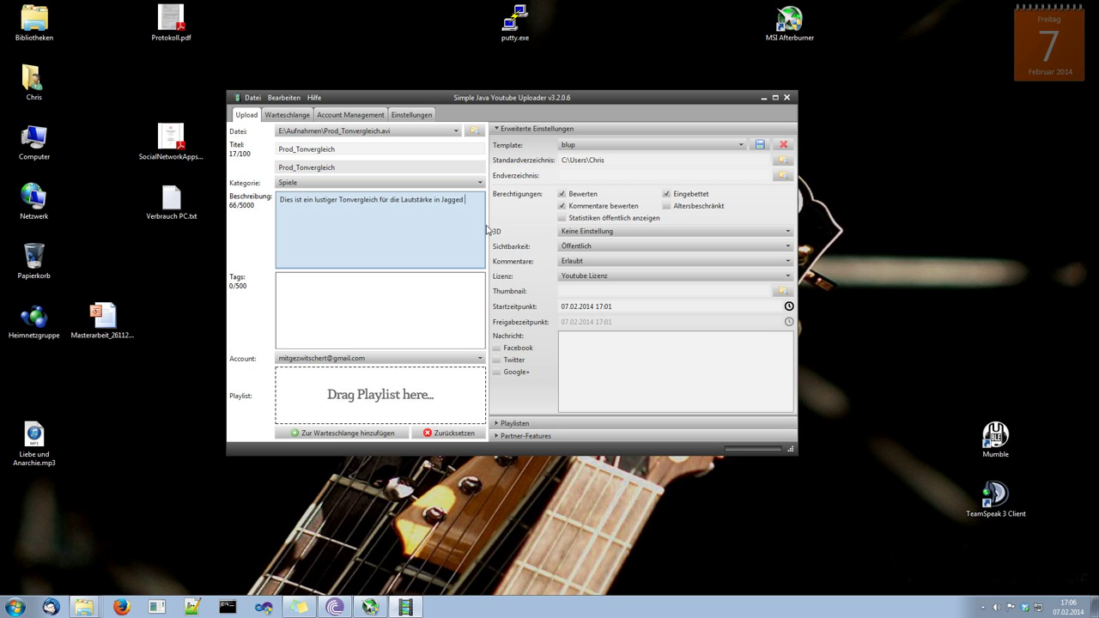
type(" Alliance 2 Mod 1.13")
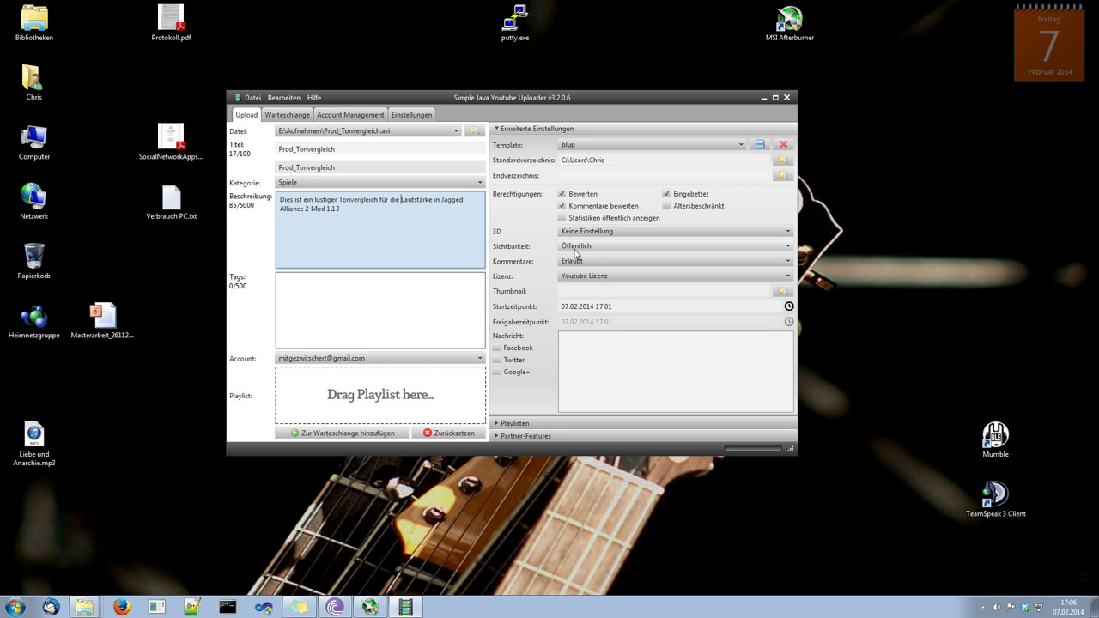
type("Aufnahmel")
Add the tags "Jagged Alliance 2" and "Jagged Alliance 2 1.13" to the video.
left_click(456, 296)
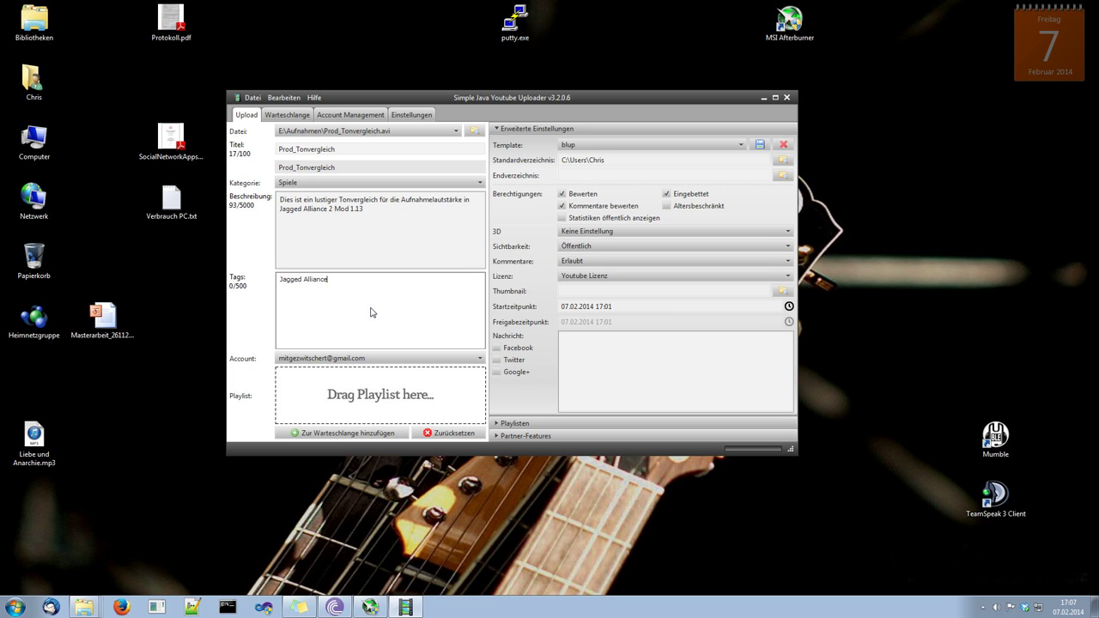
key("Return")
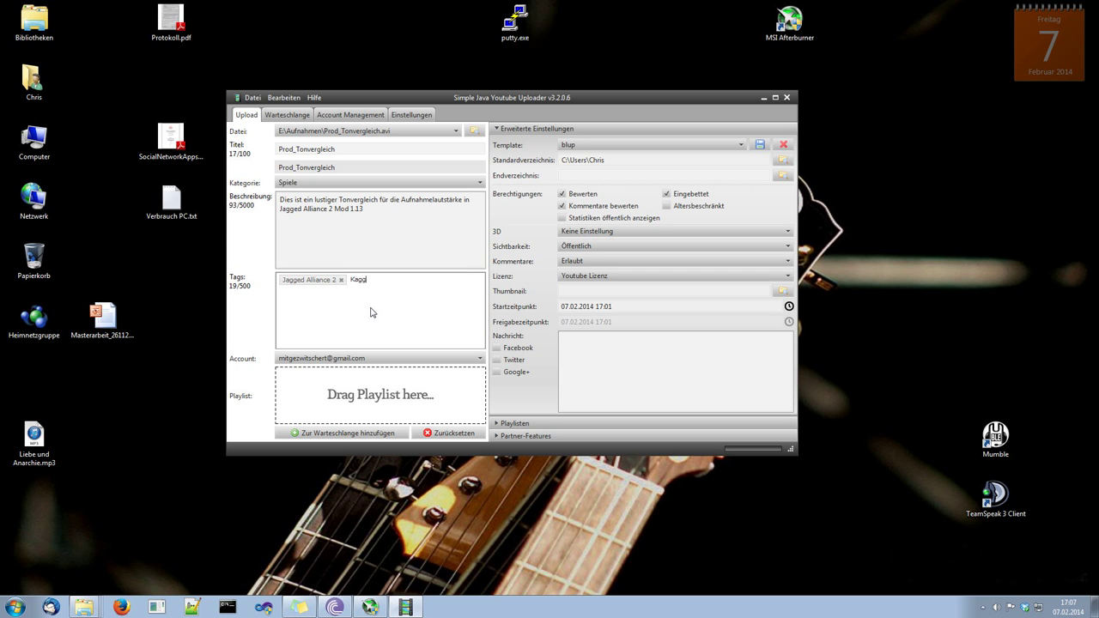
key("BackSpace")
key("BackSpace")
key("BackSpace")
key("BackSpace")
type("Jagge")
key("Return")
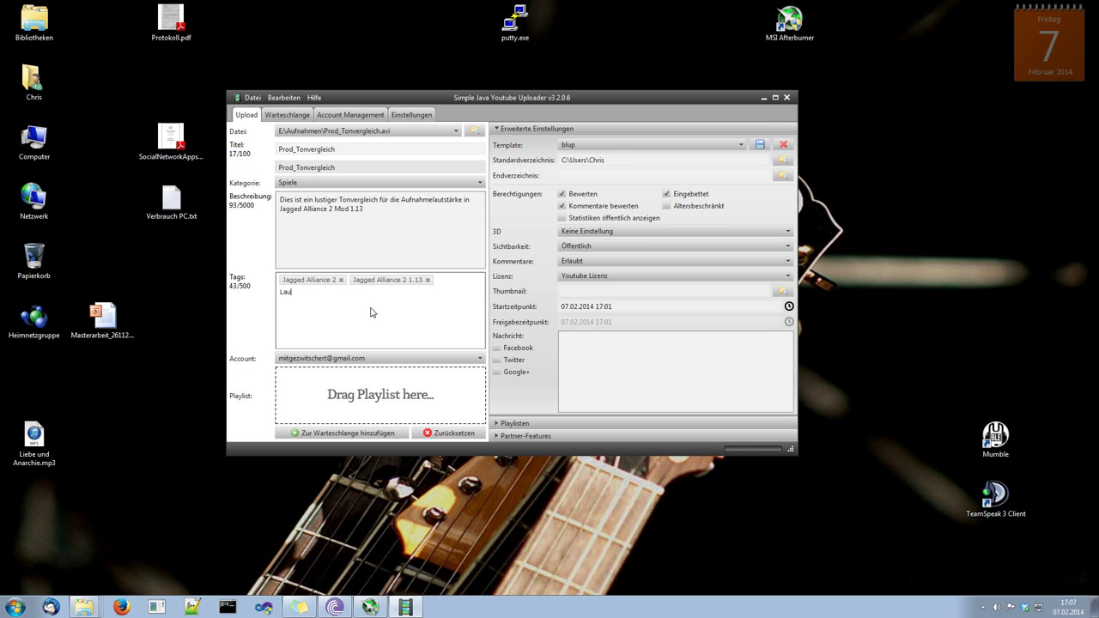
type("Lautstäke")
key("Return")
key("BackSpace")
Remove the word "Mod" from the video description so it ends with "Jagged Alliance 2 1.13".
left_click_drag(334, 209, 467, 243)
left_click(367, 243)
double_click(342, 209)
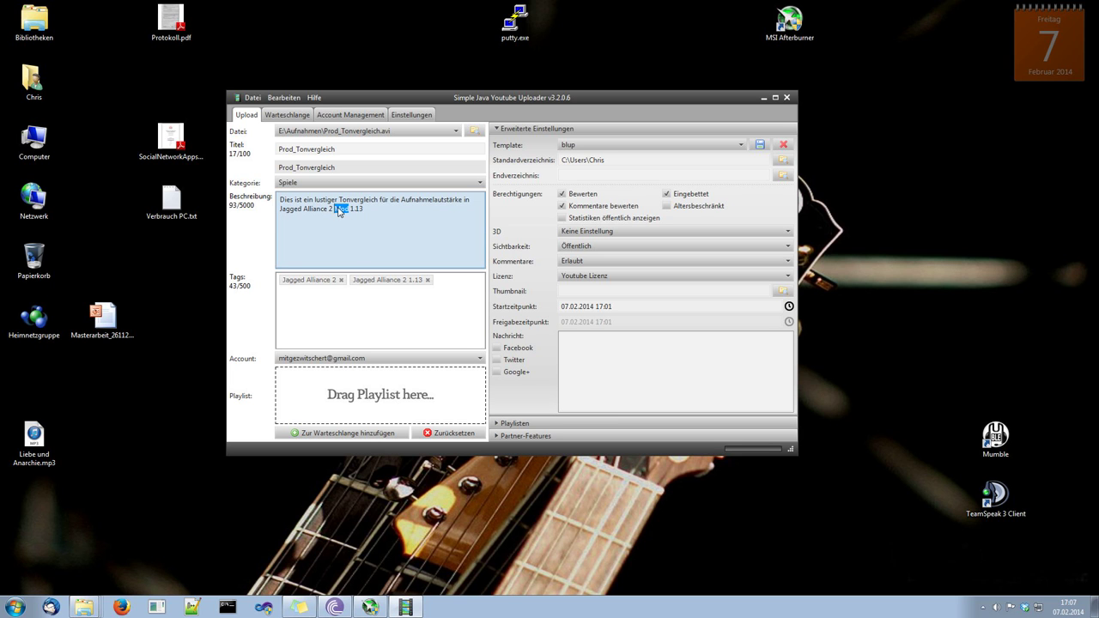
key("BackSpace")
key("BackSpace")
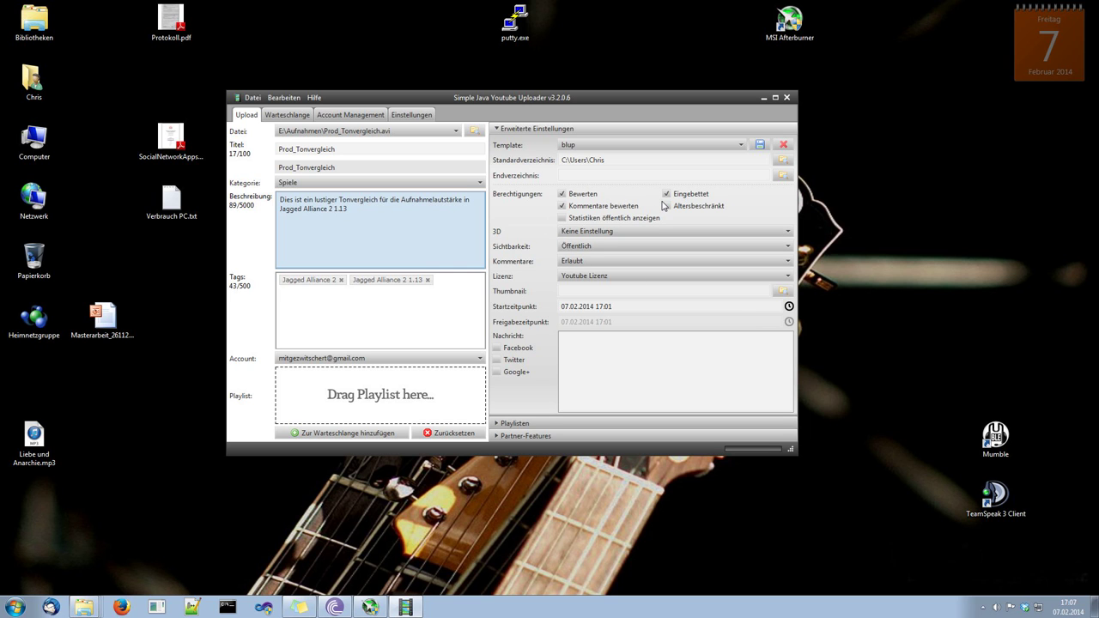
Enable "Statistiken öffentlich anzeigen" and set the license to Creative Commons Lizenz.
left_click(589, 220)
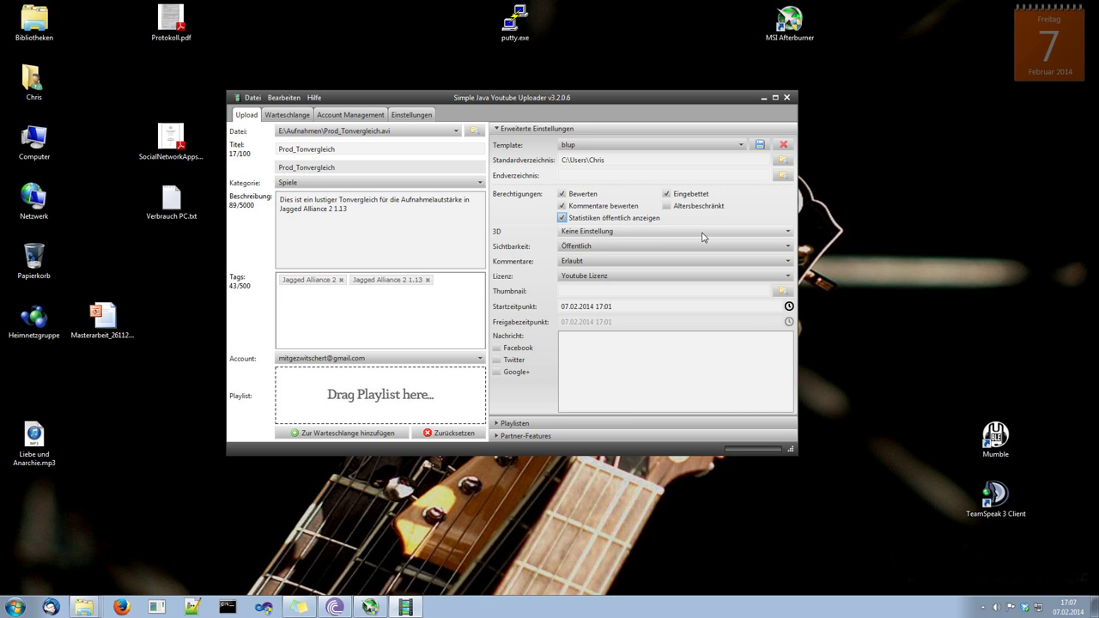
left_click(607, 276)
left_click(609, 290)
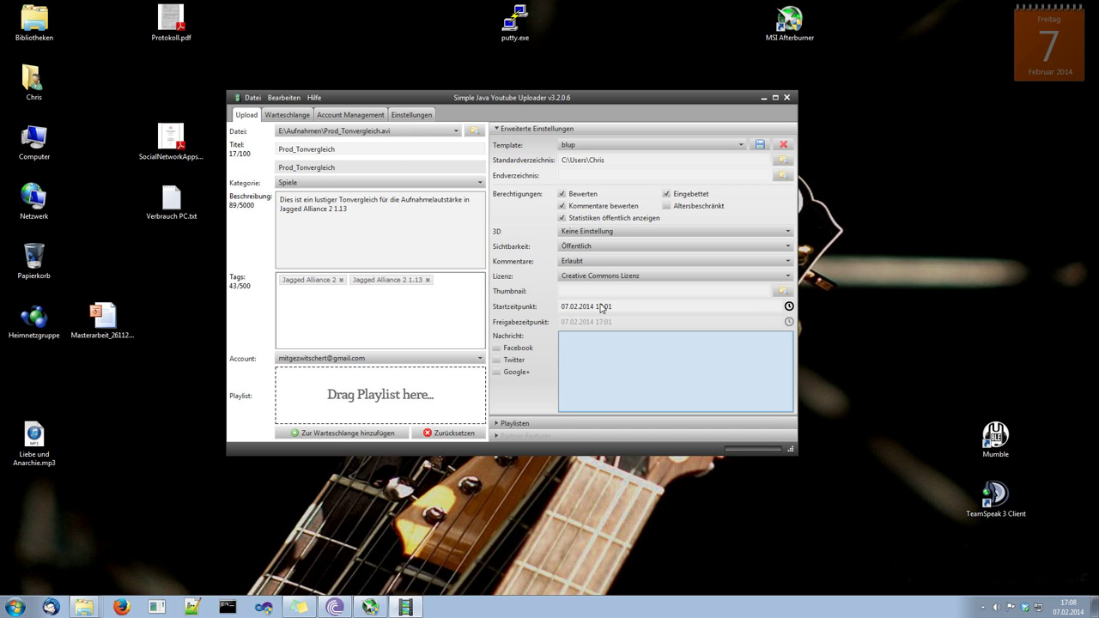
Delete the failed "Let's Play Jagged Alliance 2 1.13 Folge 28" upload from the queue.
left_click_drag(491, 102, 486, 96)
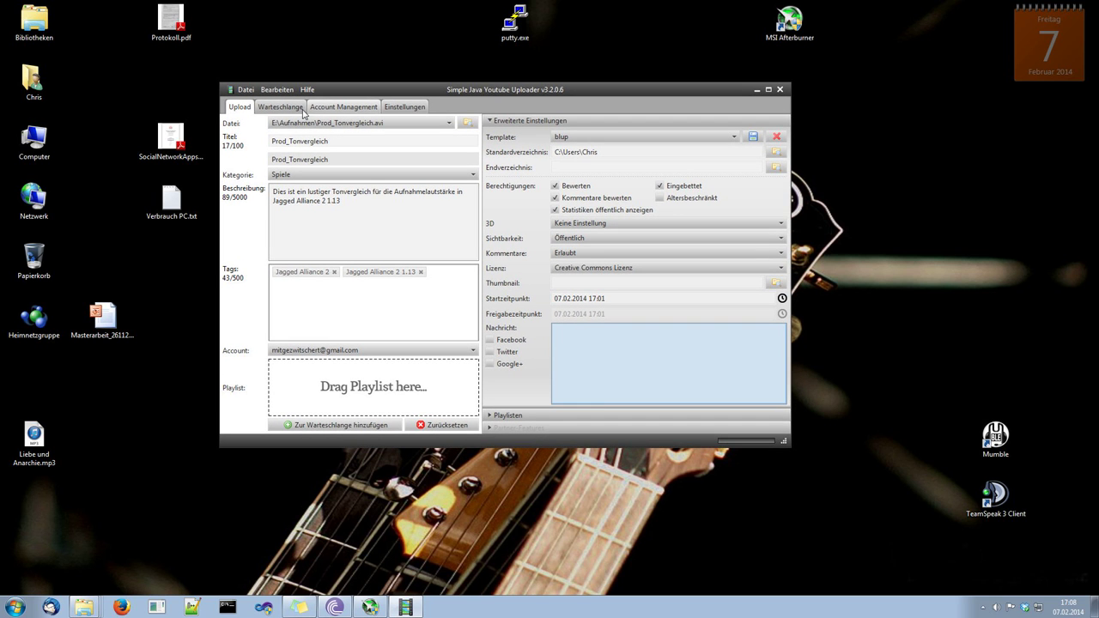
left_click(282, 108)
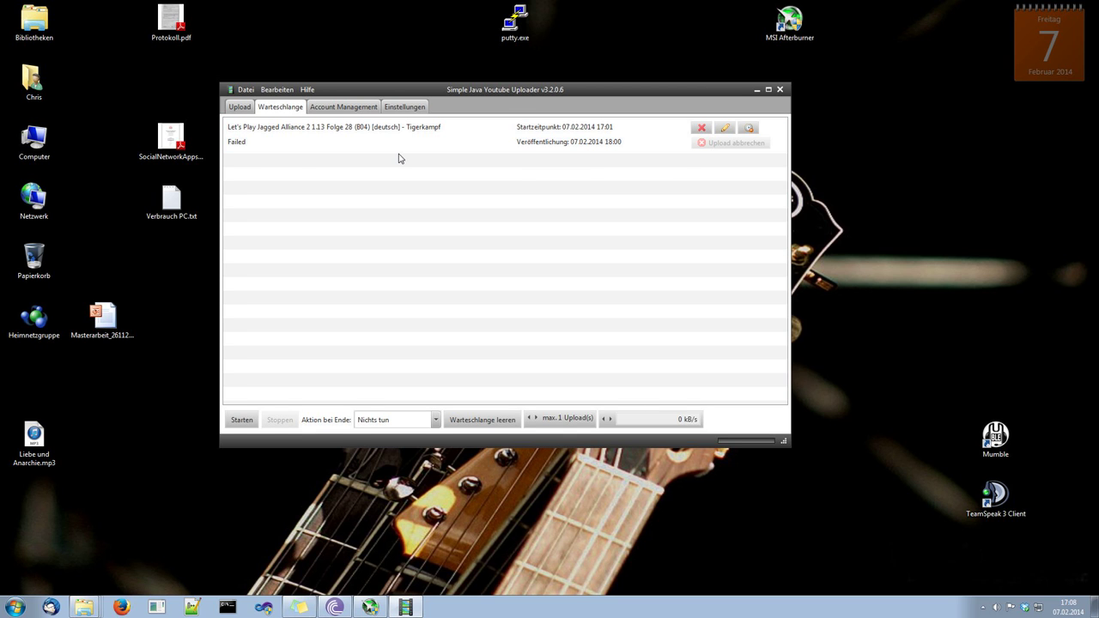
left_click(701, 129)
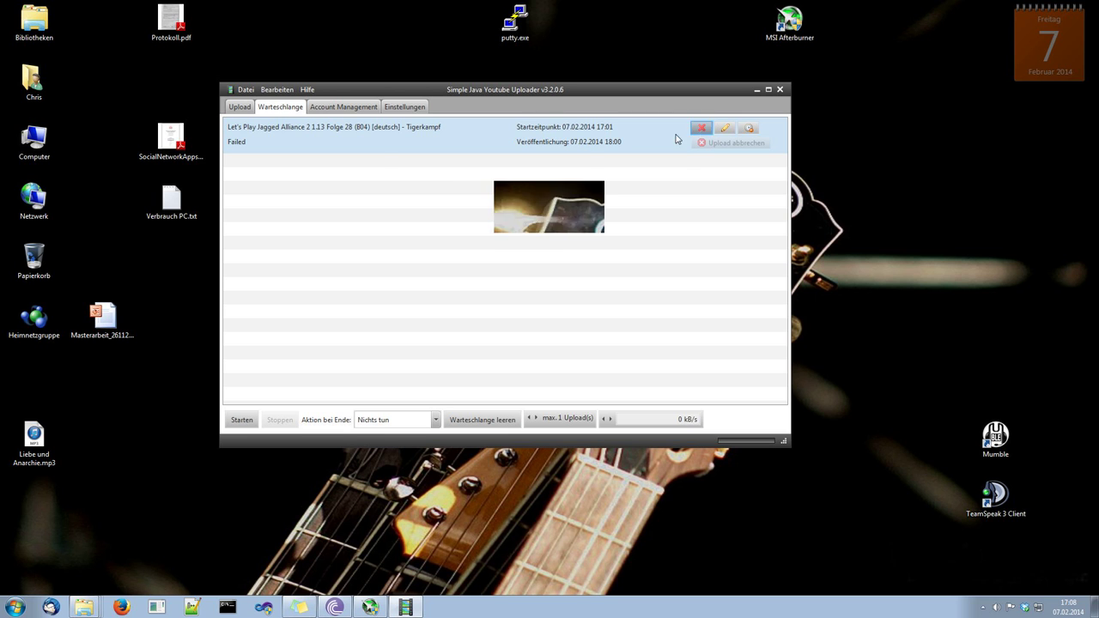
left_click(539, 224)
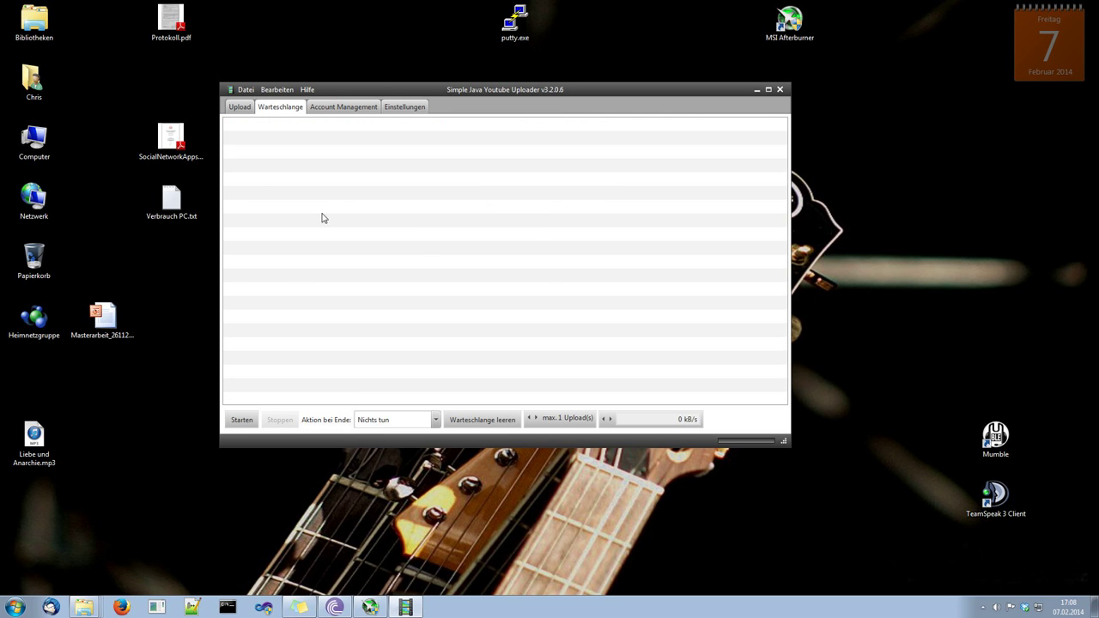
Add the Prod_Tonvergleich video from the upload form to the queue and start its upload.
left_click(240, 110)
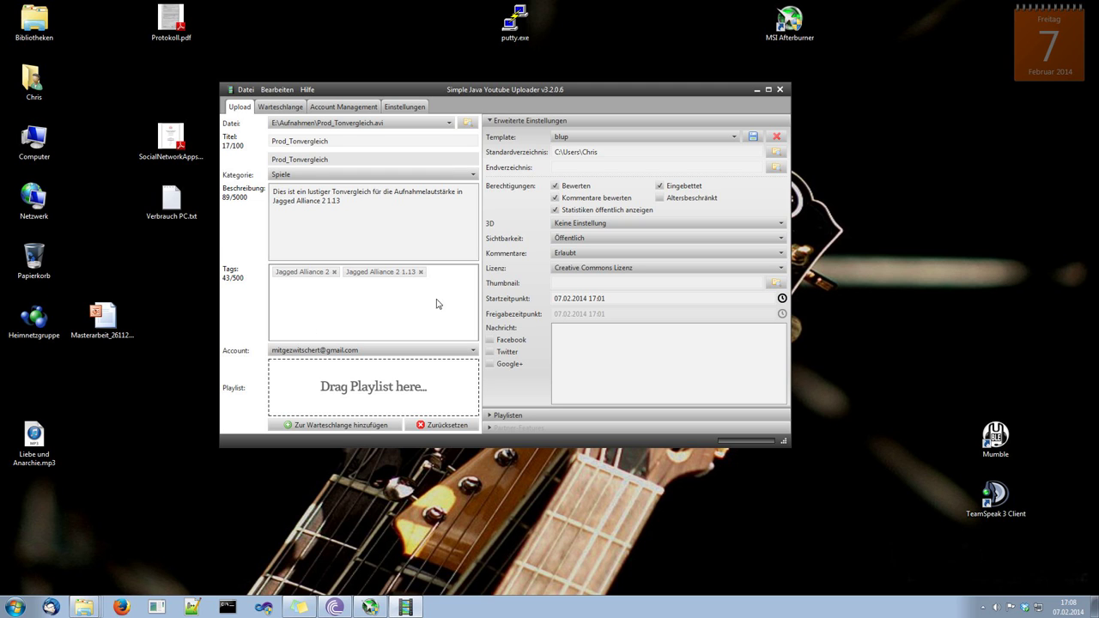
left_click(441, 234)
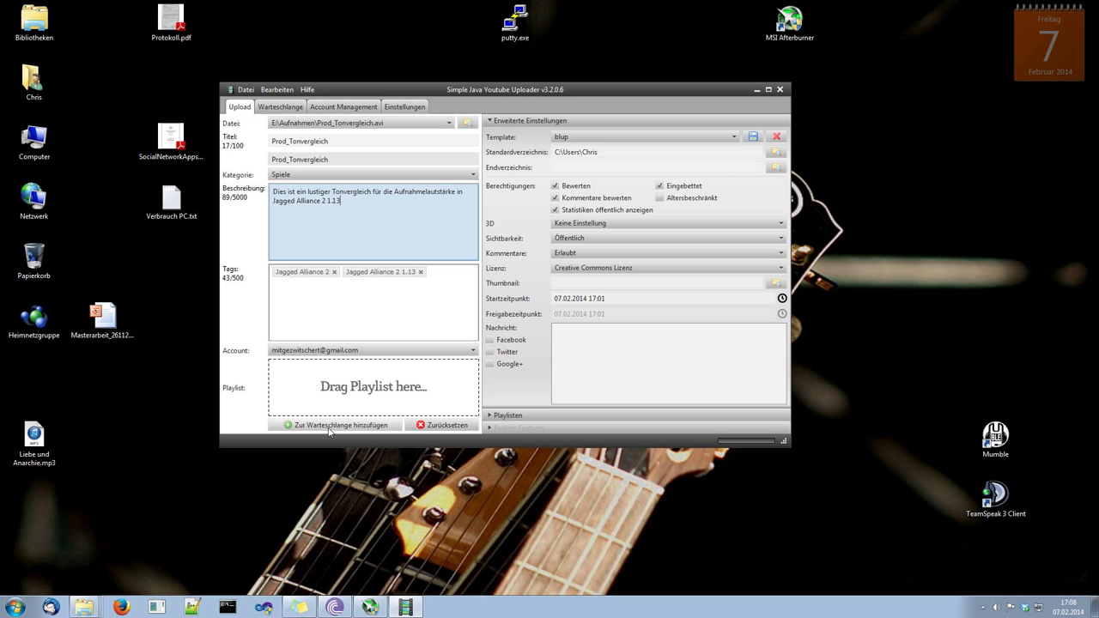
left_click(366, 215)
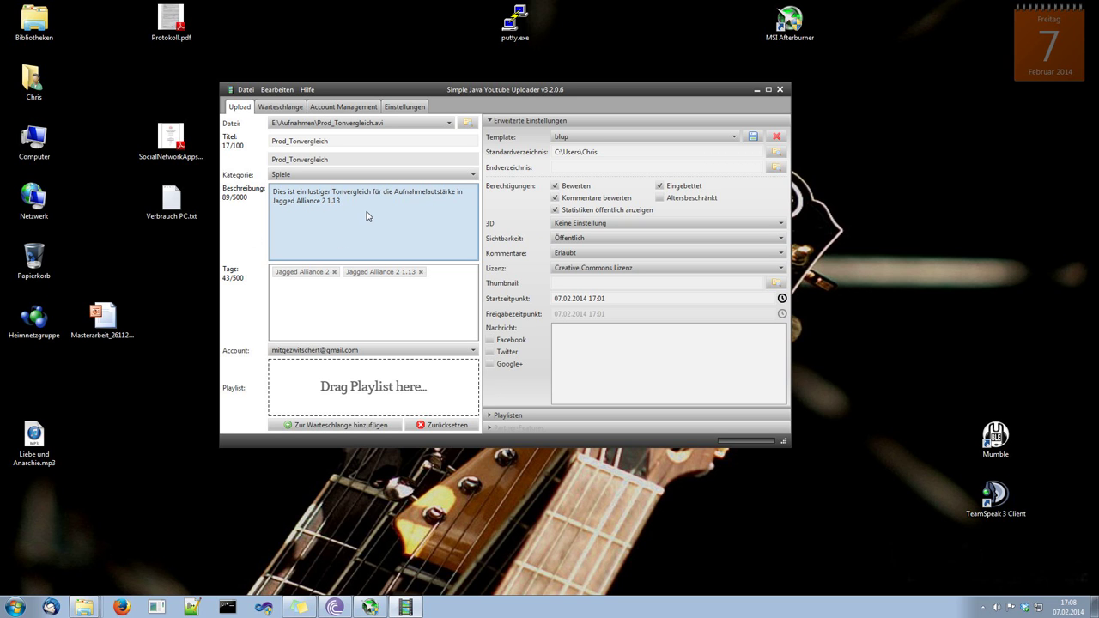
left_click(331, 423)
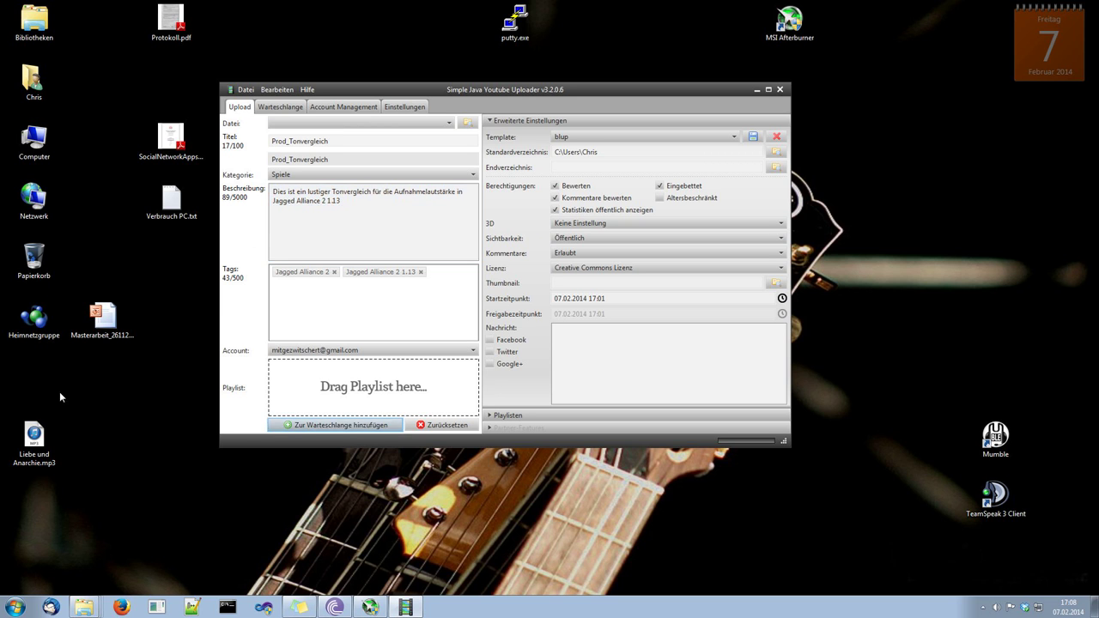
left_click(277, 108)
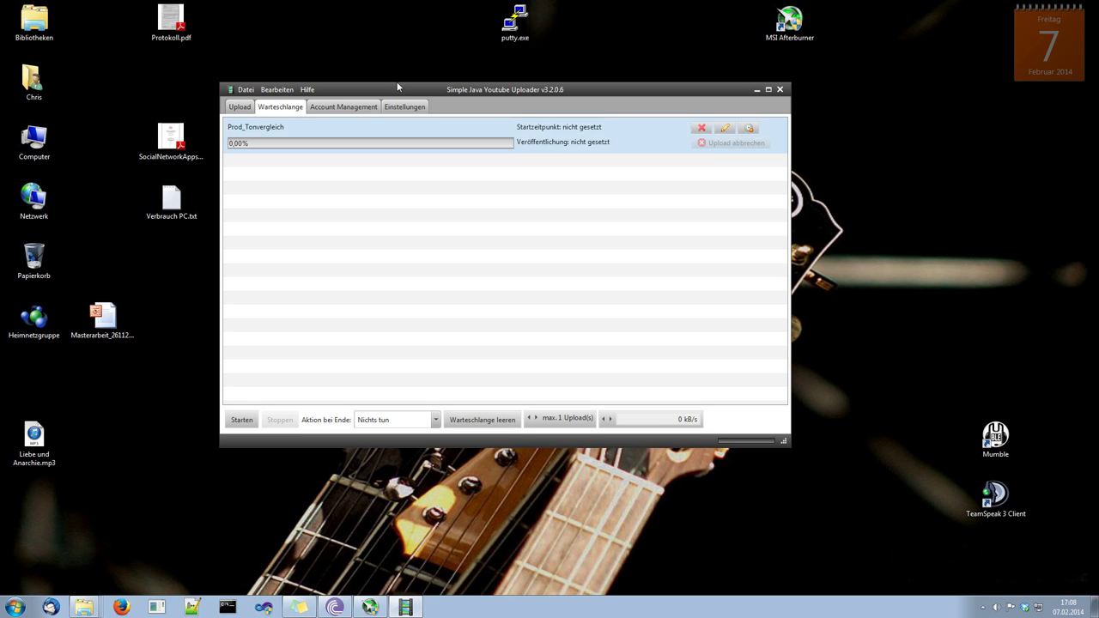
left_click(243, 423)
left_click(604, 242)
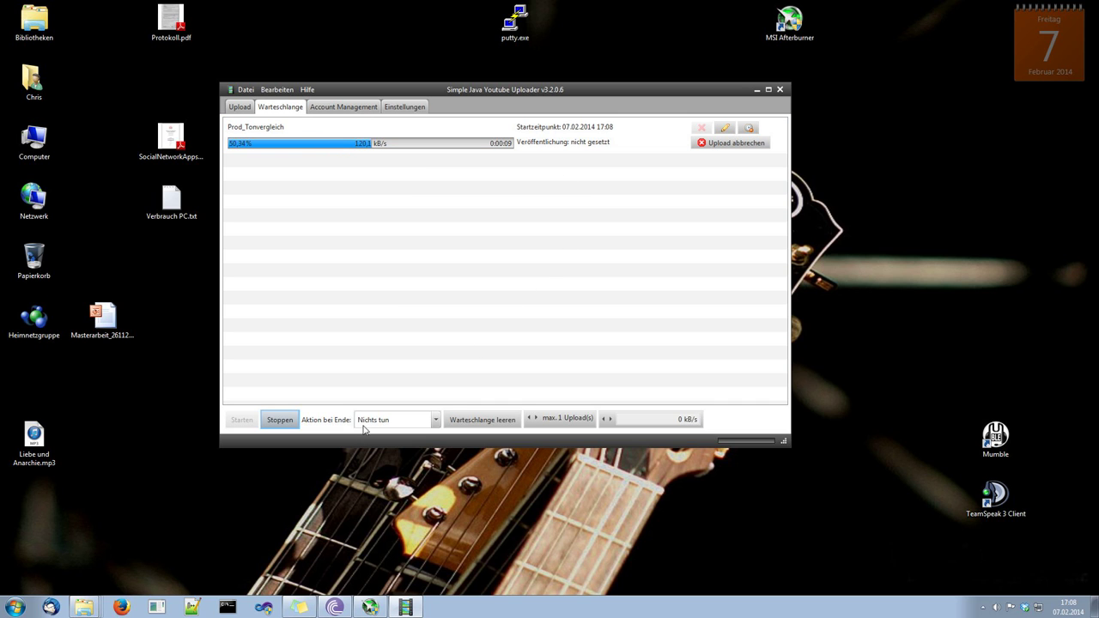
Review the available actions for when the upload queue finishes, without choosing a different one.
left_click(436, 423)
left_click(436, 420)
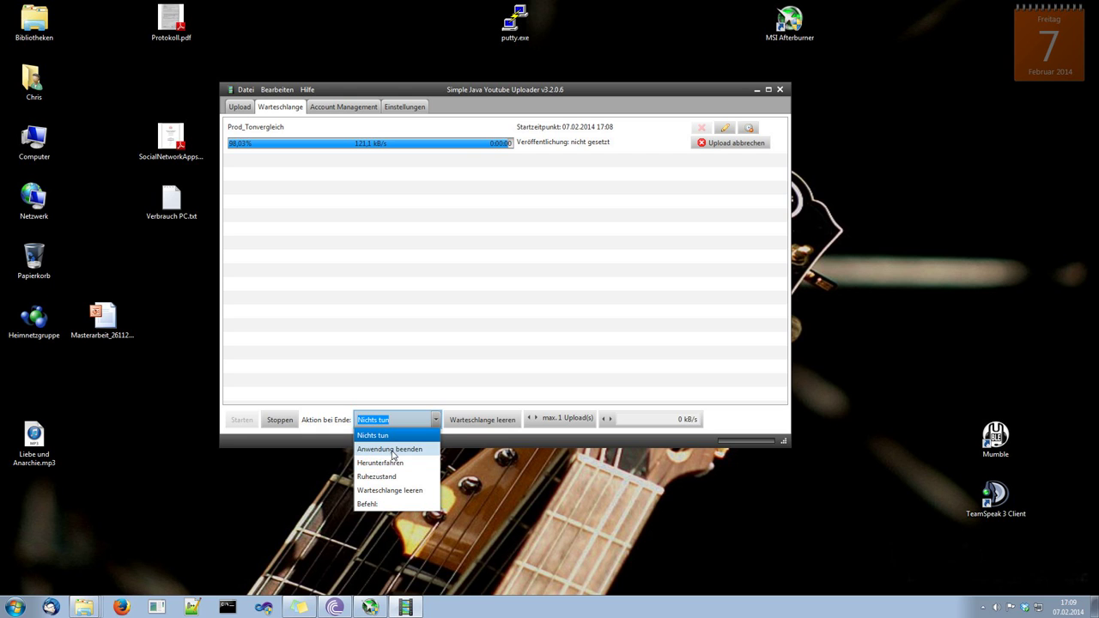
left_click(436, 421)
left_click(436, 420)
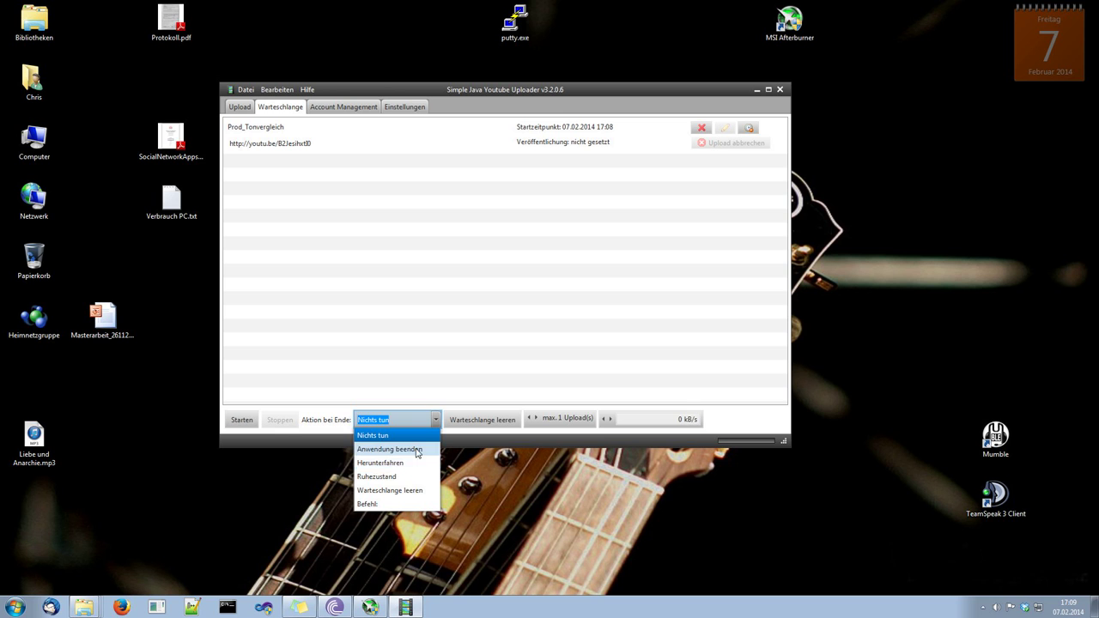
left_click(436, 420)
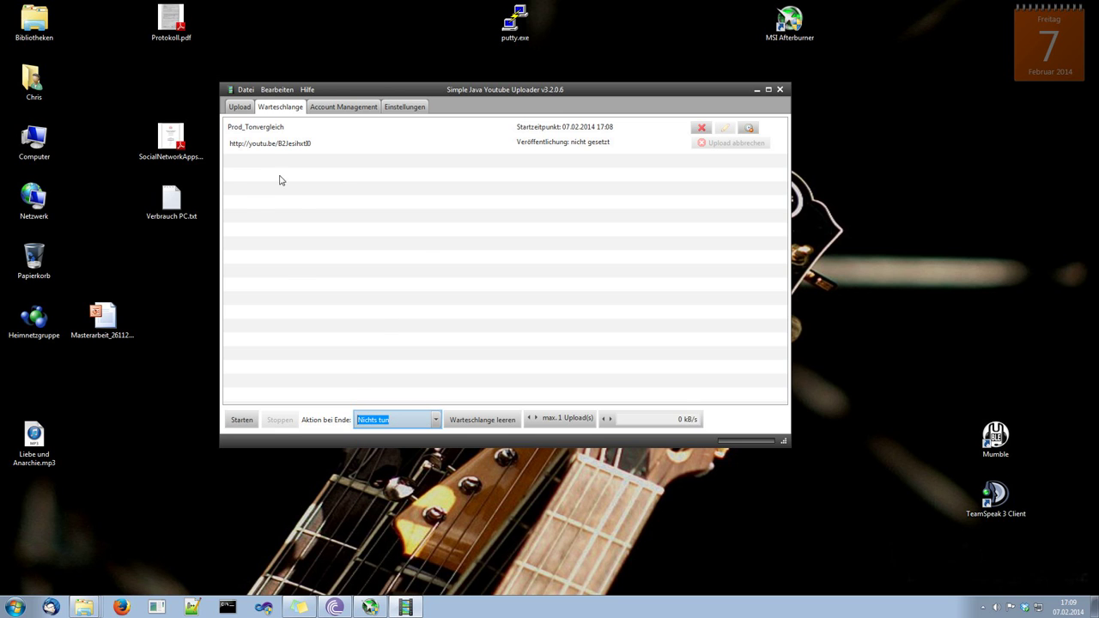
Return to the upload form and review the video description.
left_click(240, 106)
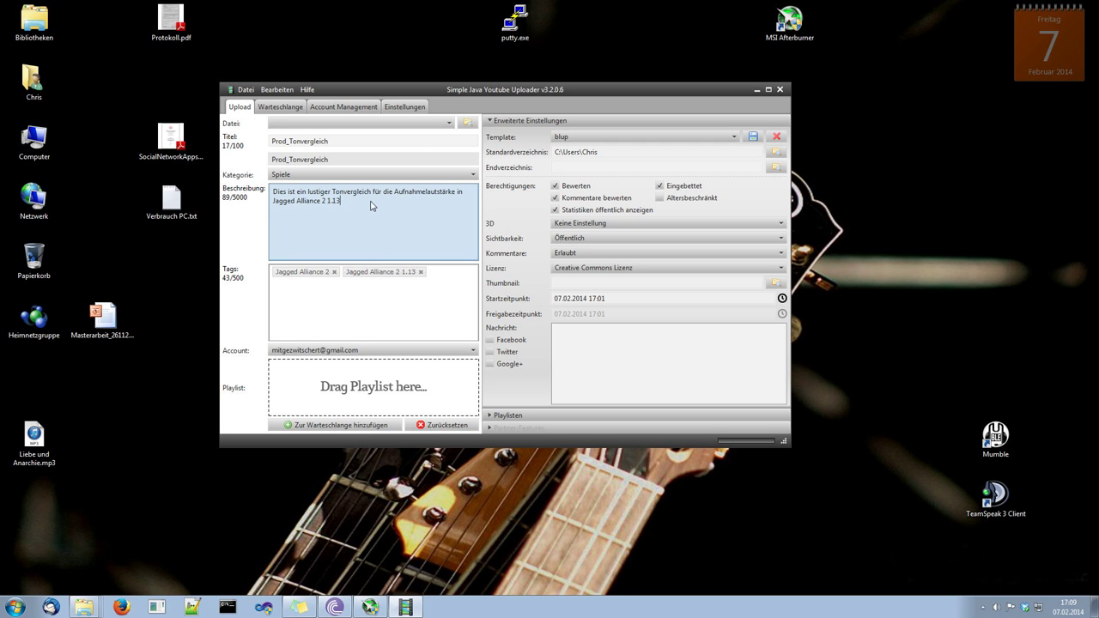
left_click_drag(365, 208, 273, 193)
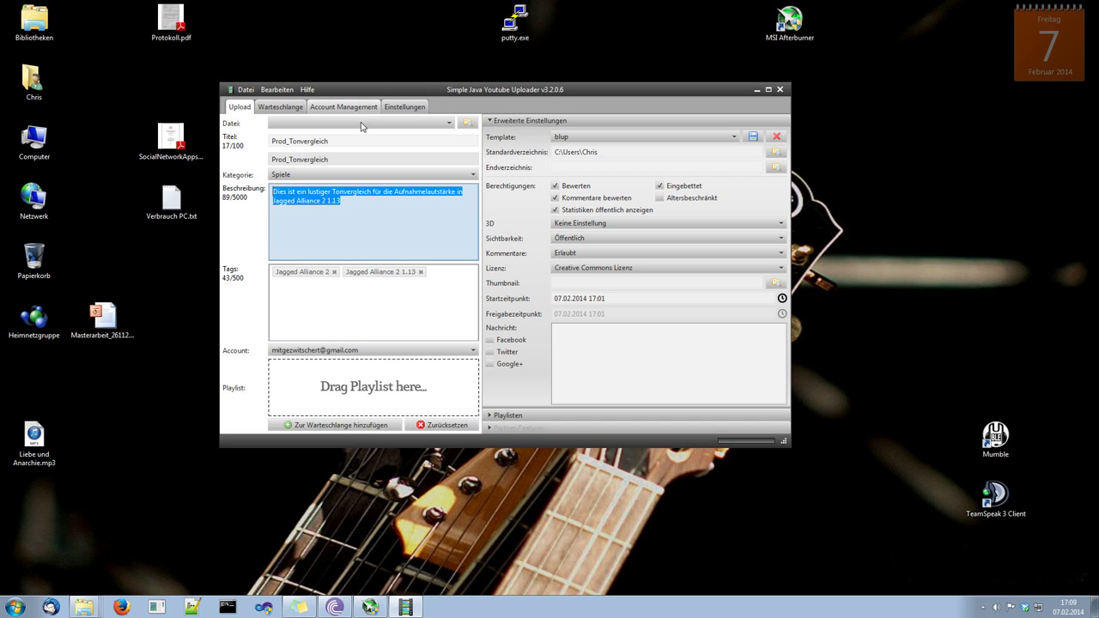
left_click(345, 225)
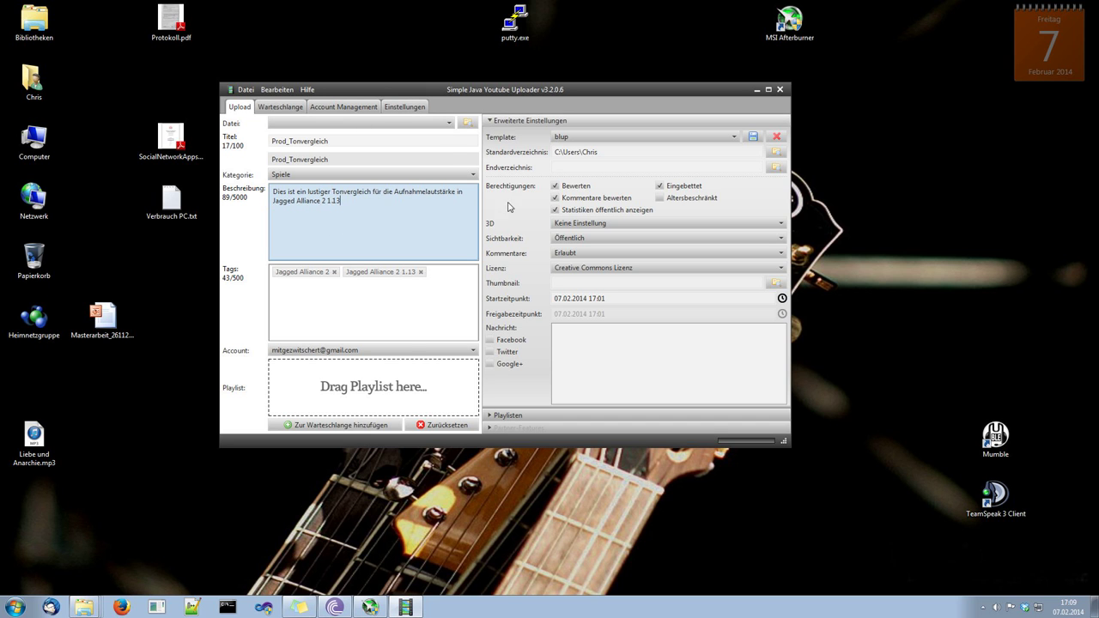
left_click_drag(612, 88, 681, 90)
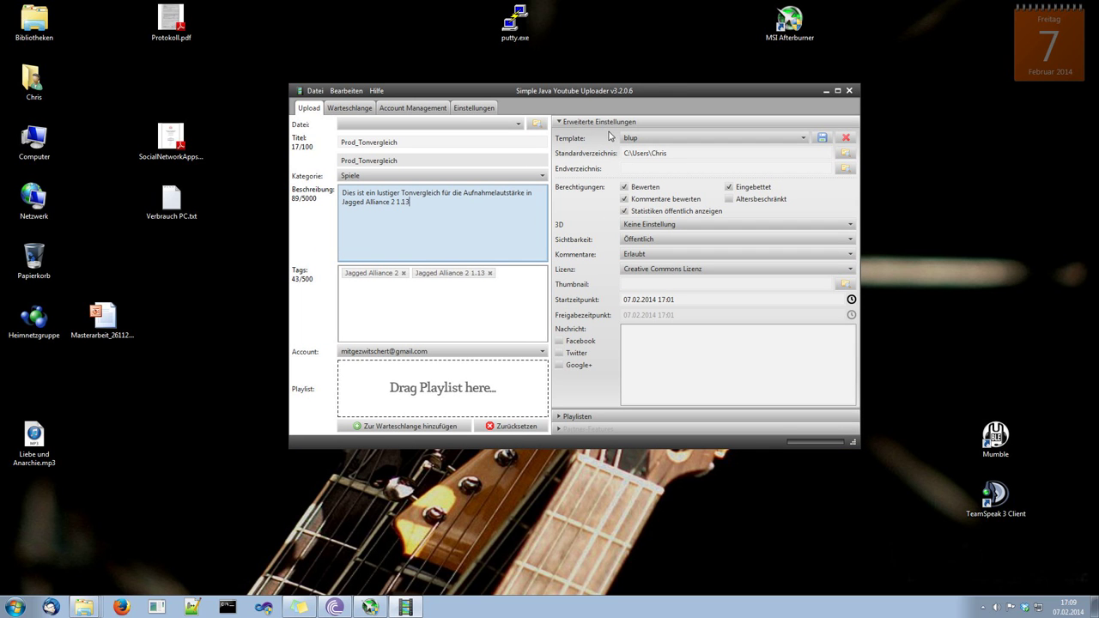